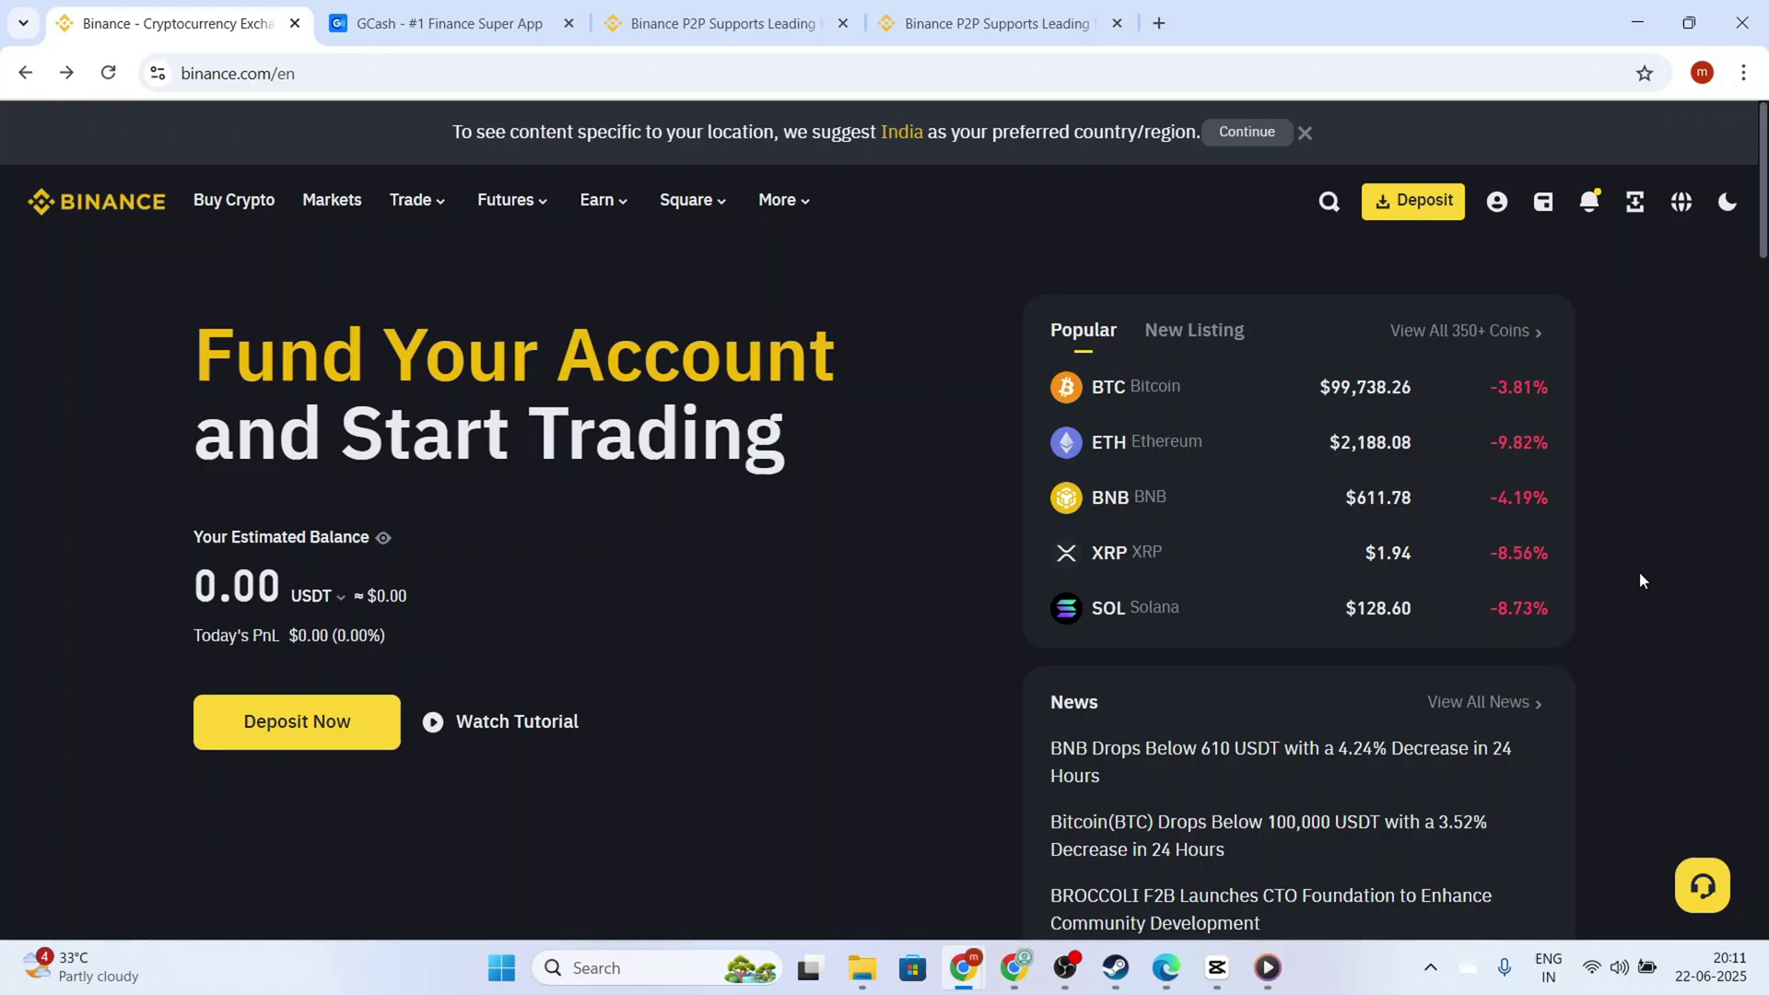
Close the India country-suggestion banner on Binance and go to the GCash website tab
left_click(1304, 132)
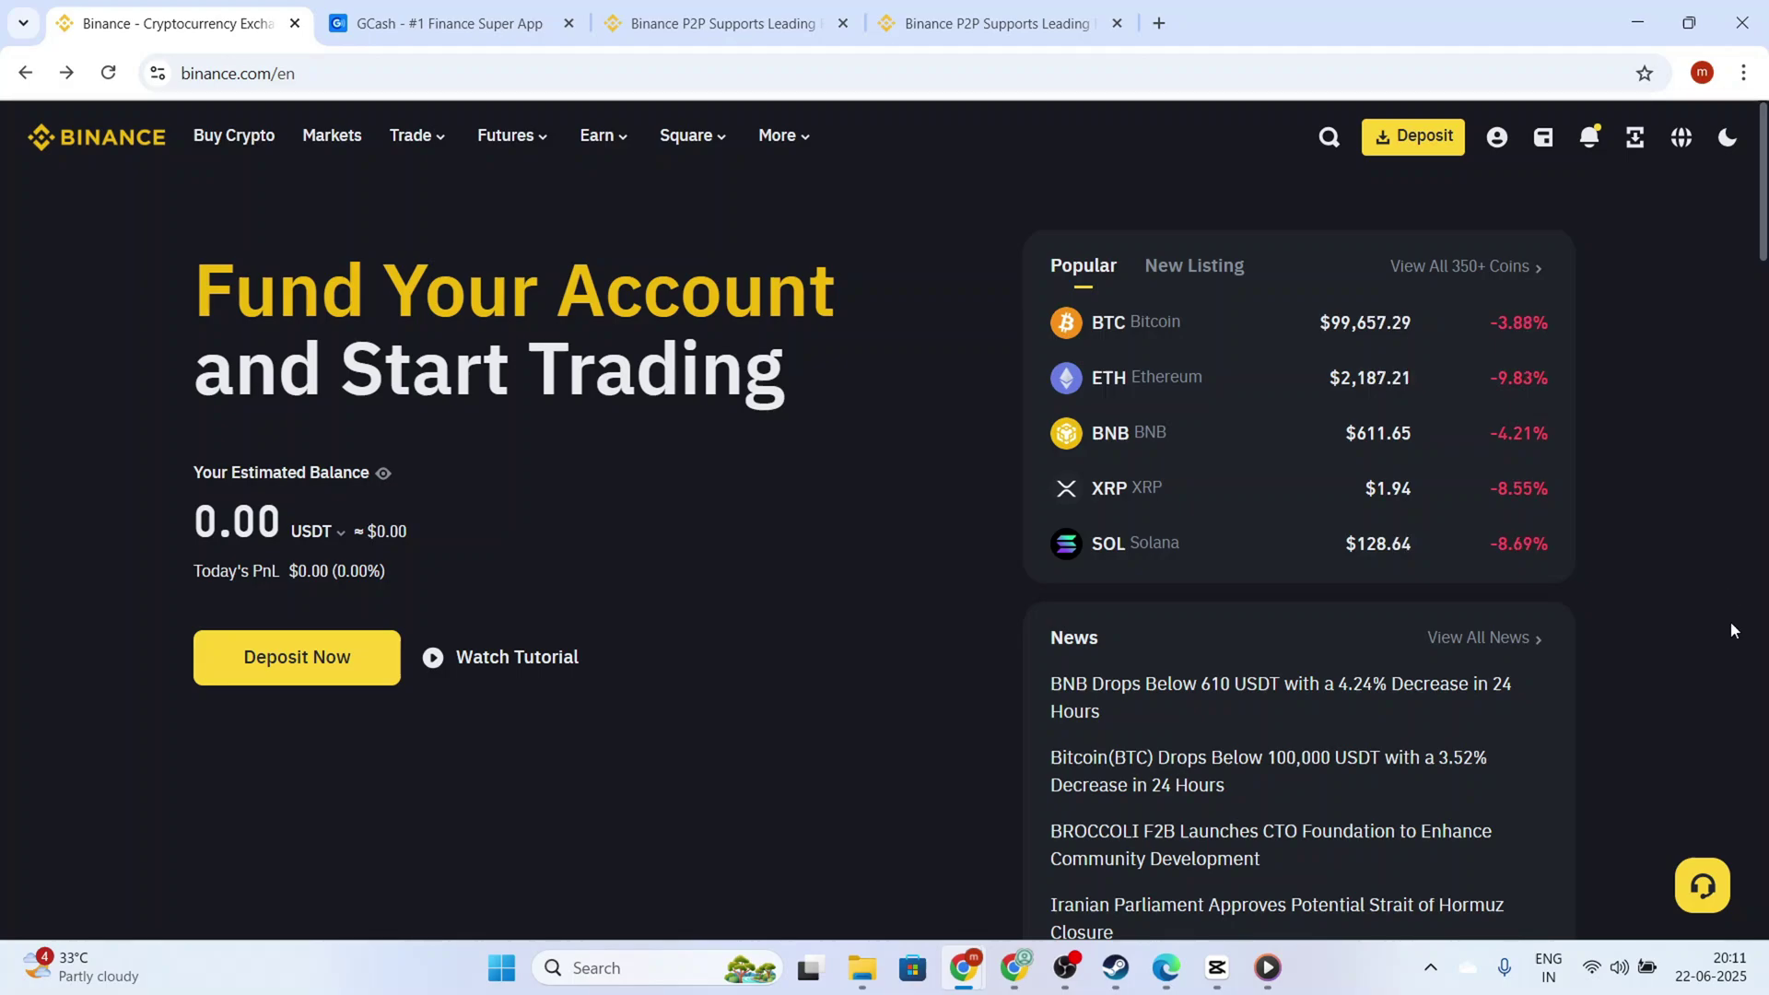
left_click(528, 29)
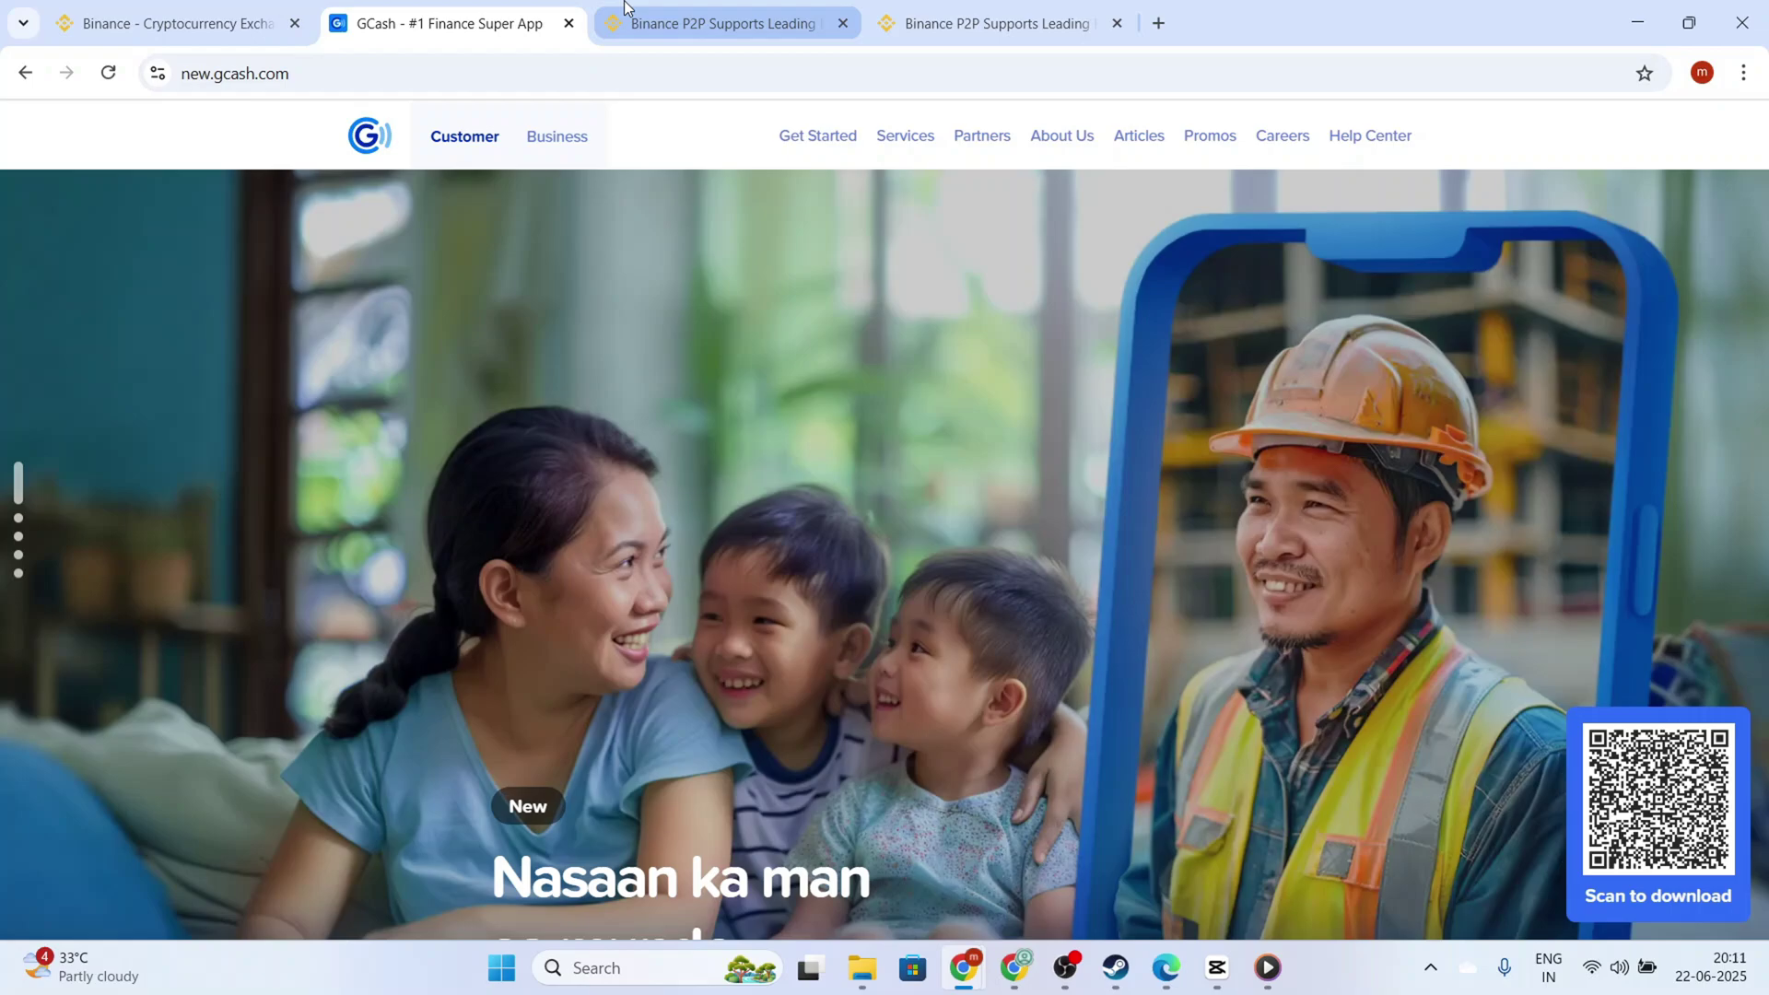
Return to the Binance home page tab showing the 0.00 USDT estimated balance
left_click(192, 8)
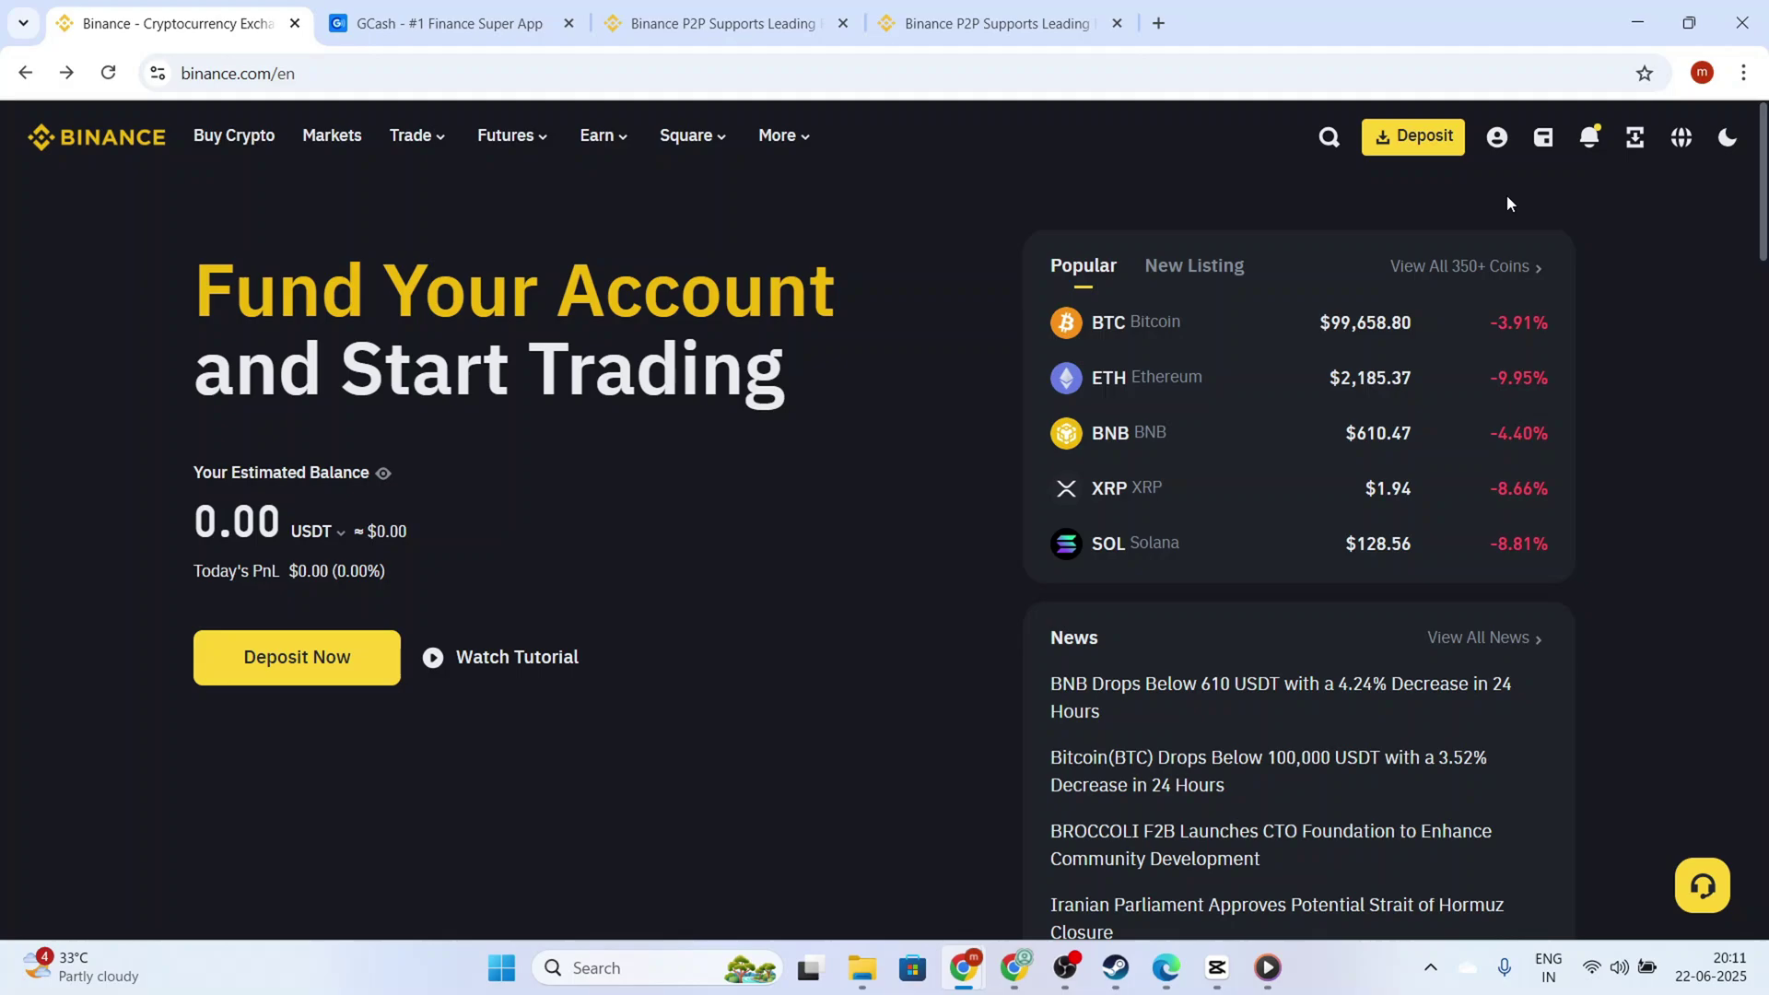
Go through Dashboard to Assets > Overview, which lists BNB, BTC, ETH and USDT at 0.00
mouse_move(1508, 147)
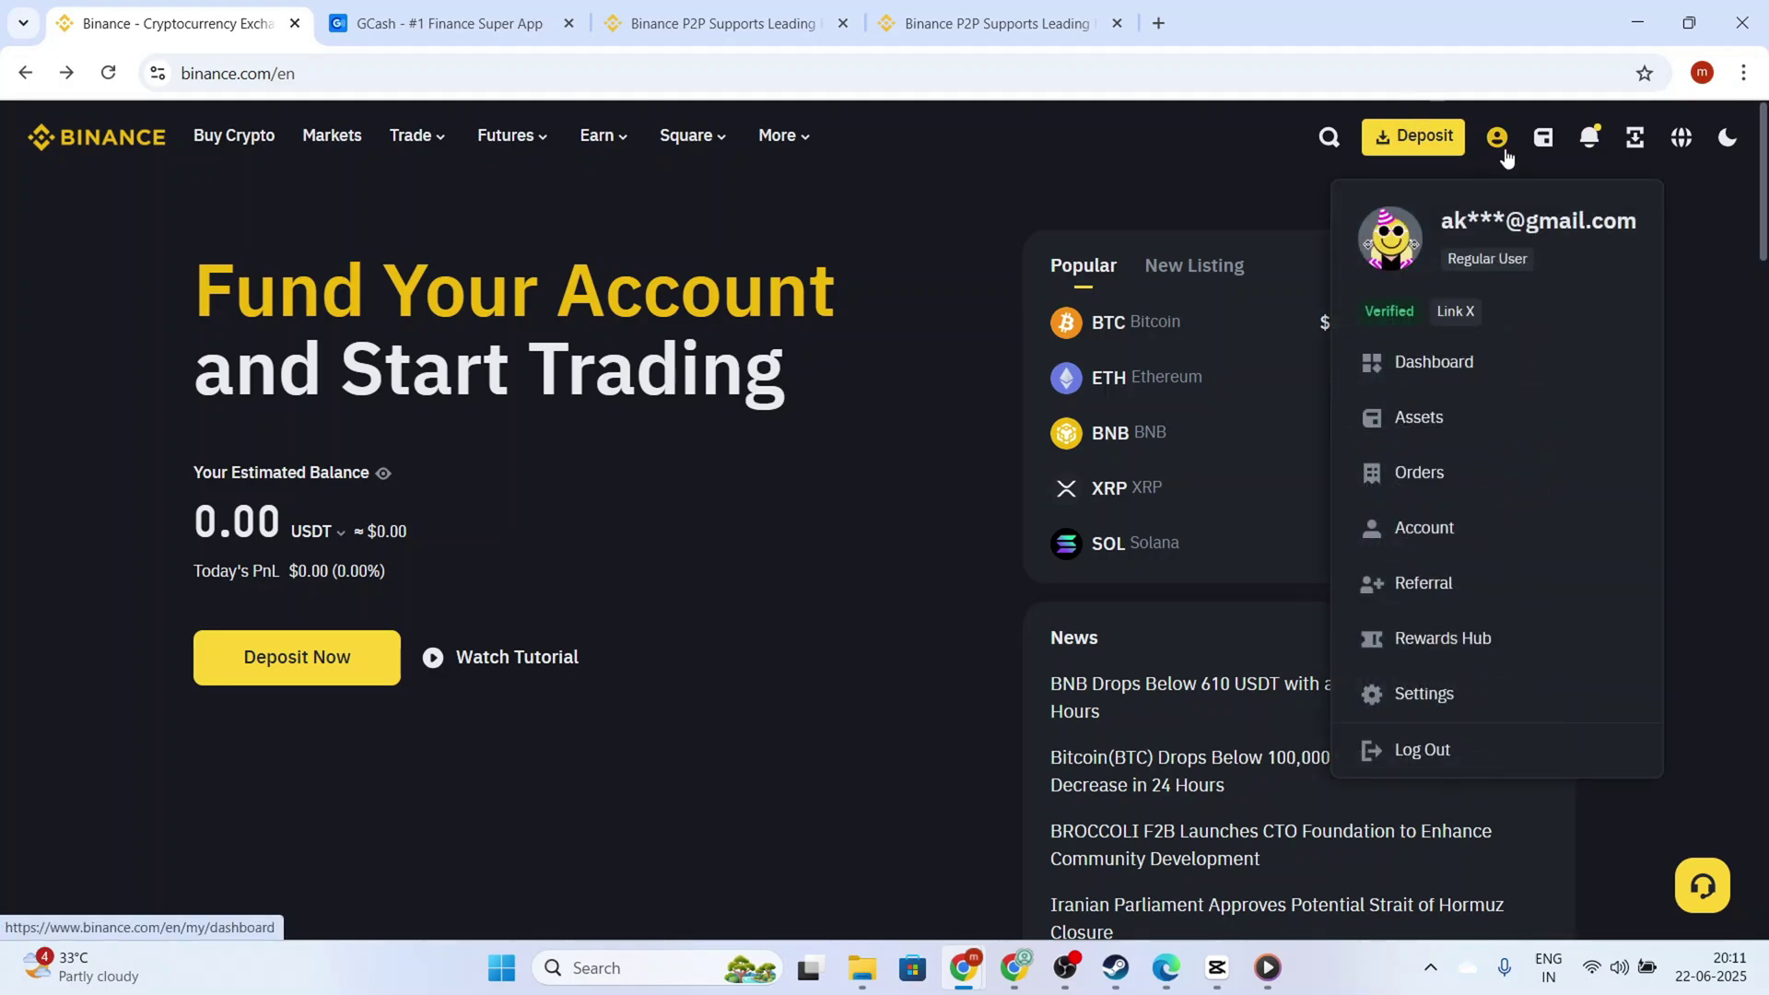
left_click(1492, 364)
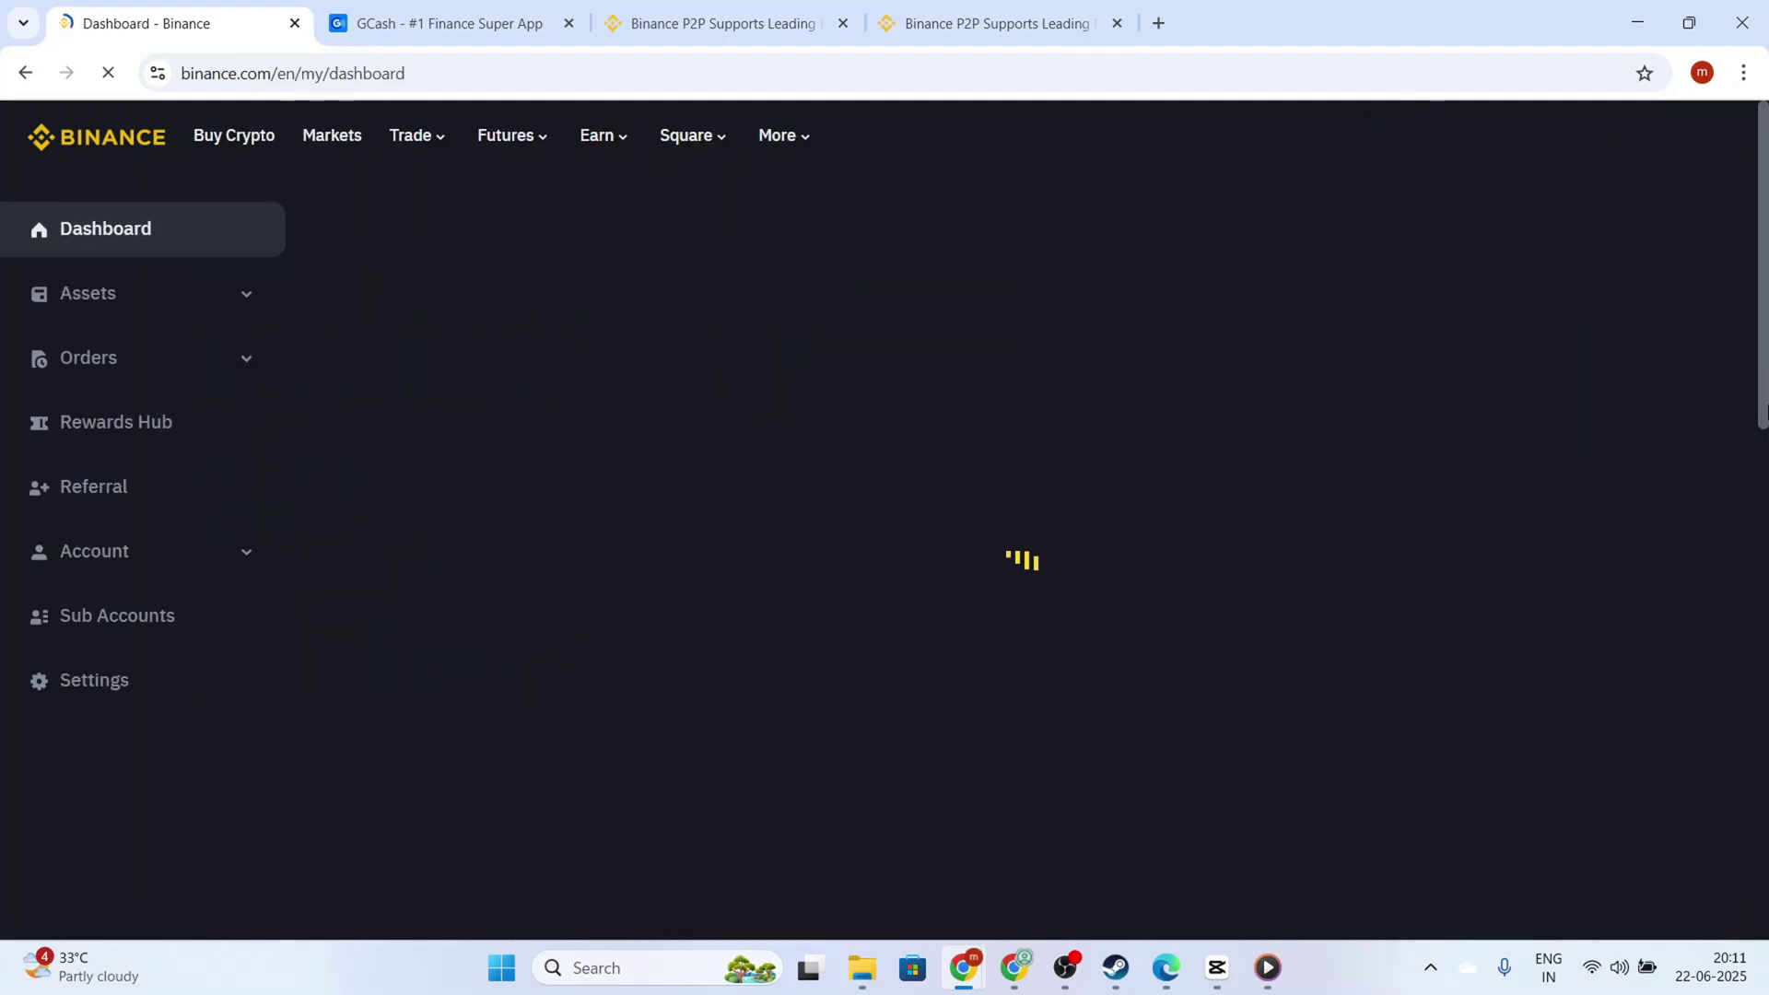
left_click(193, 316)
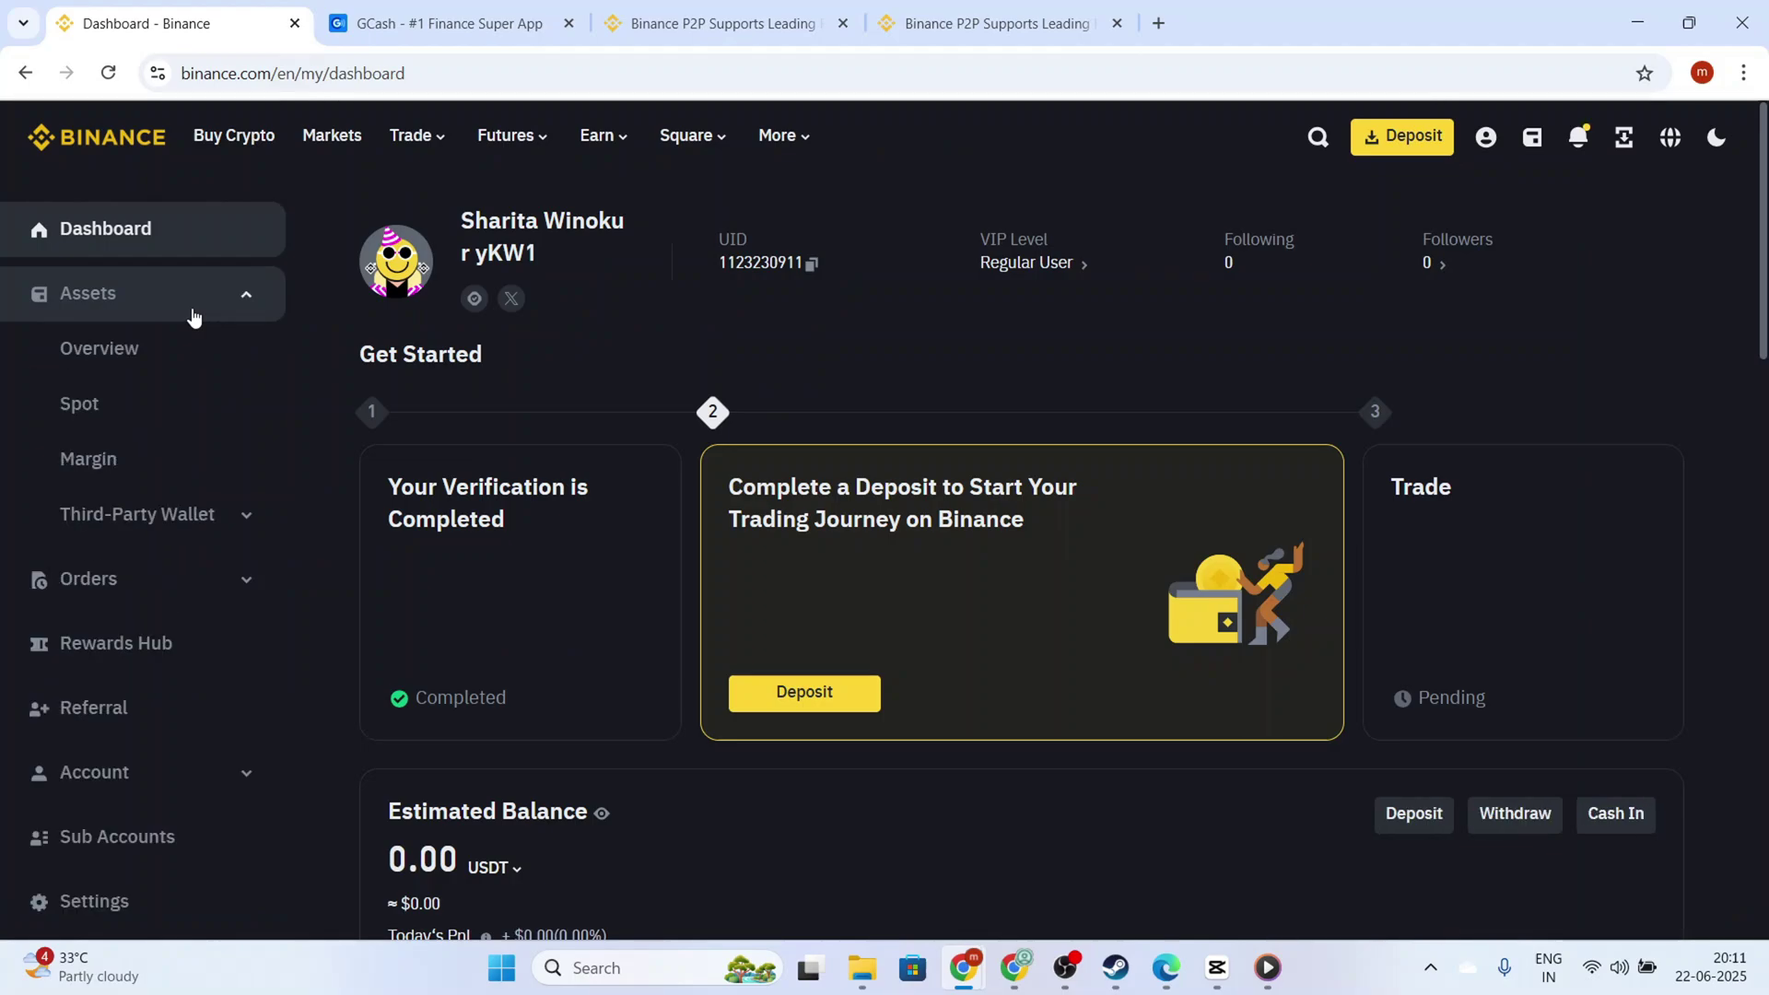
left_click(187, 365)
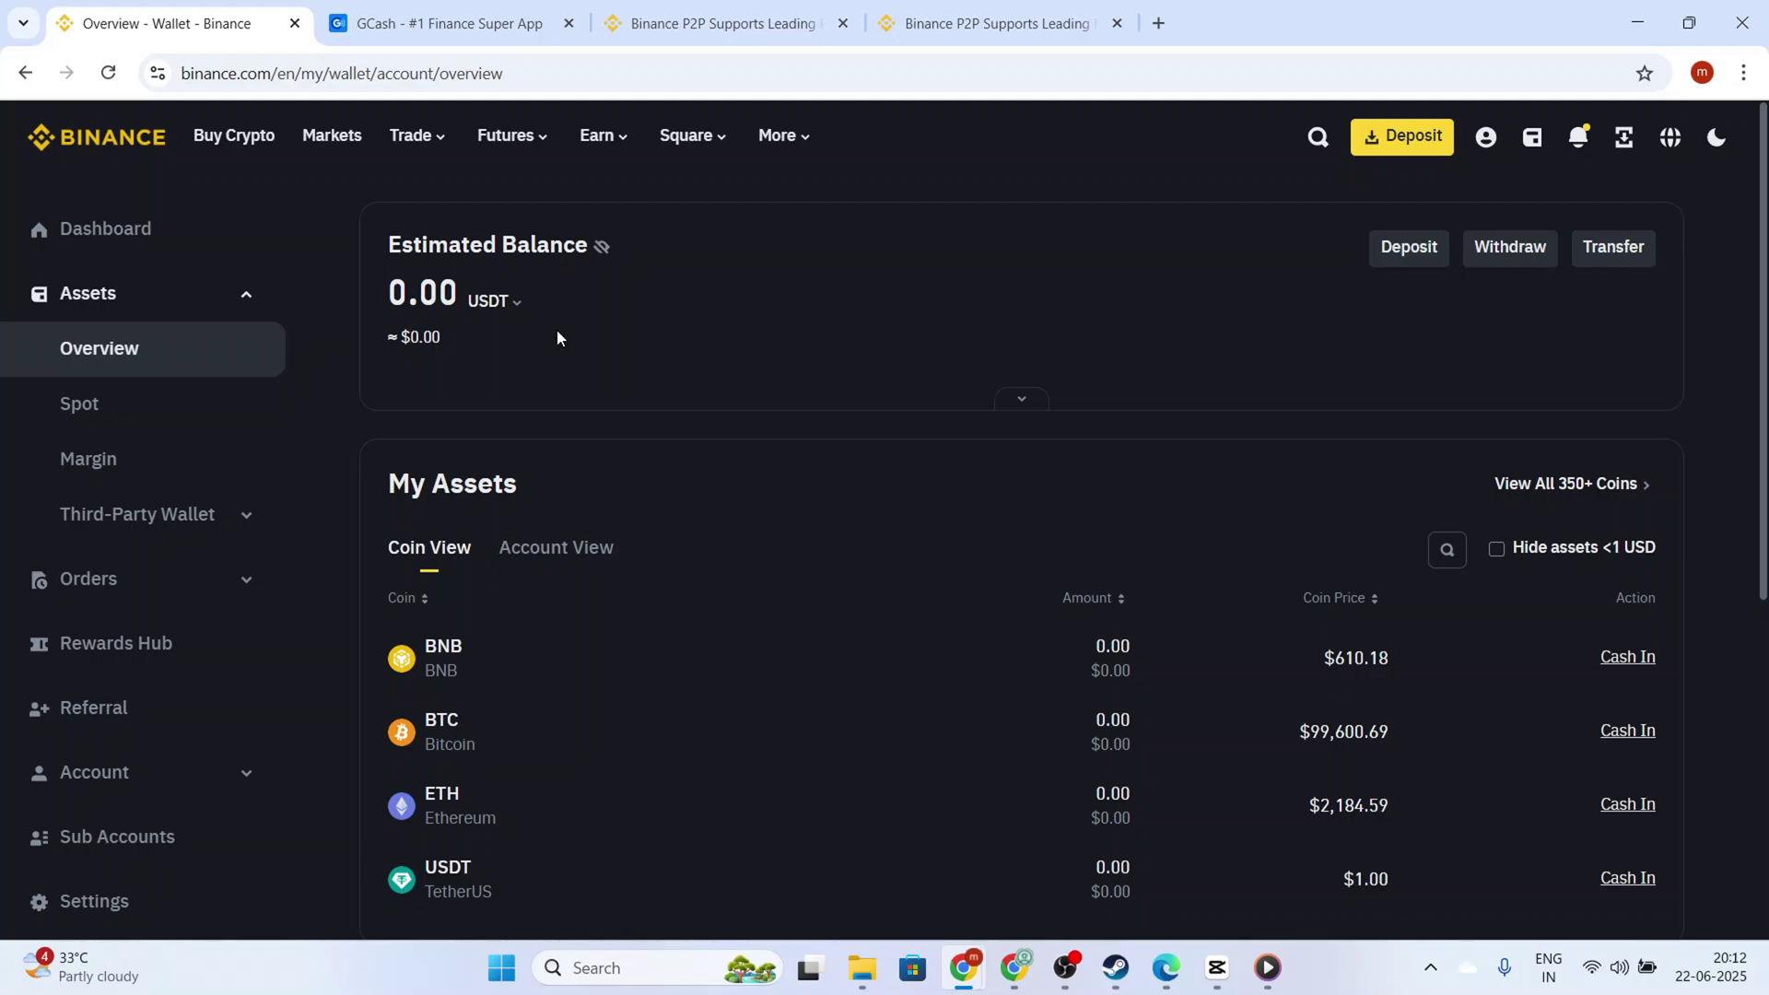
left_click(514, 304)
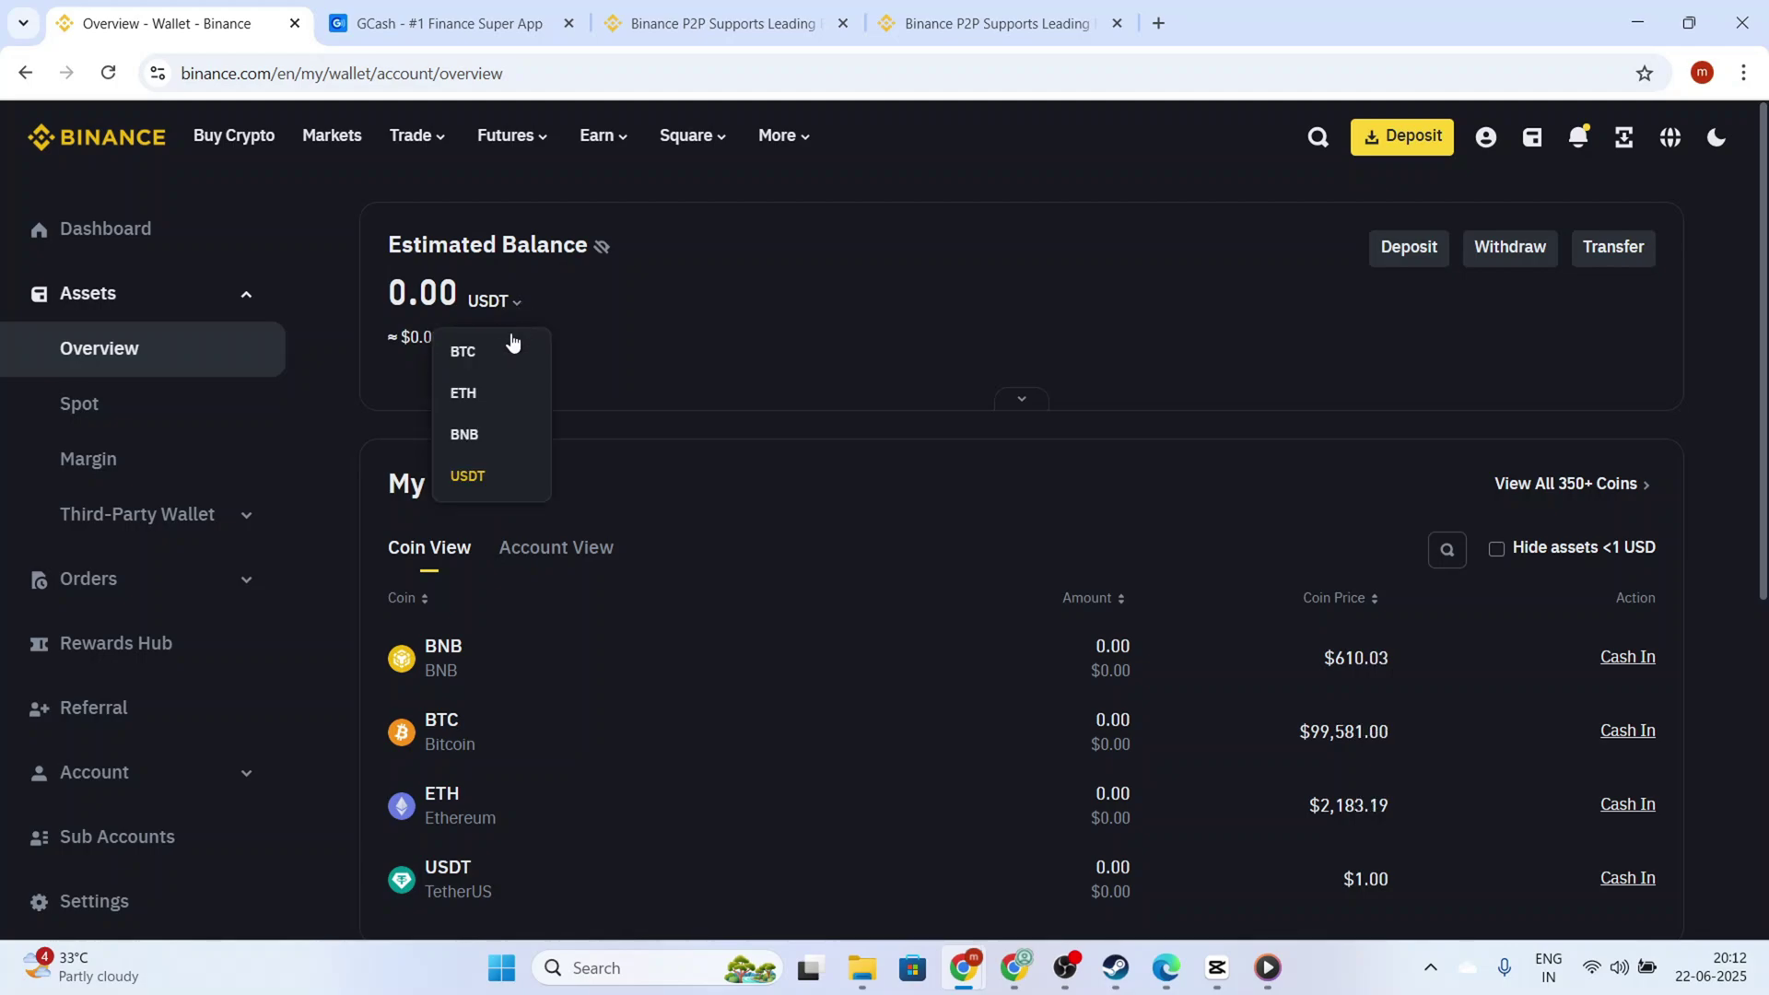
left_click(494, 474)
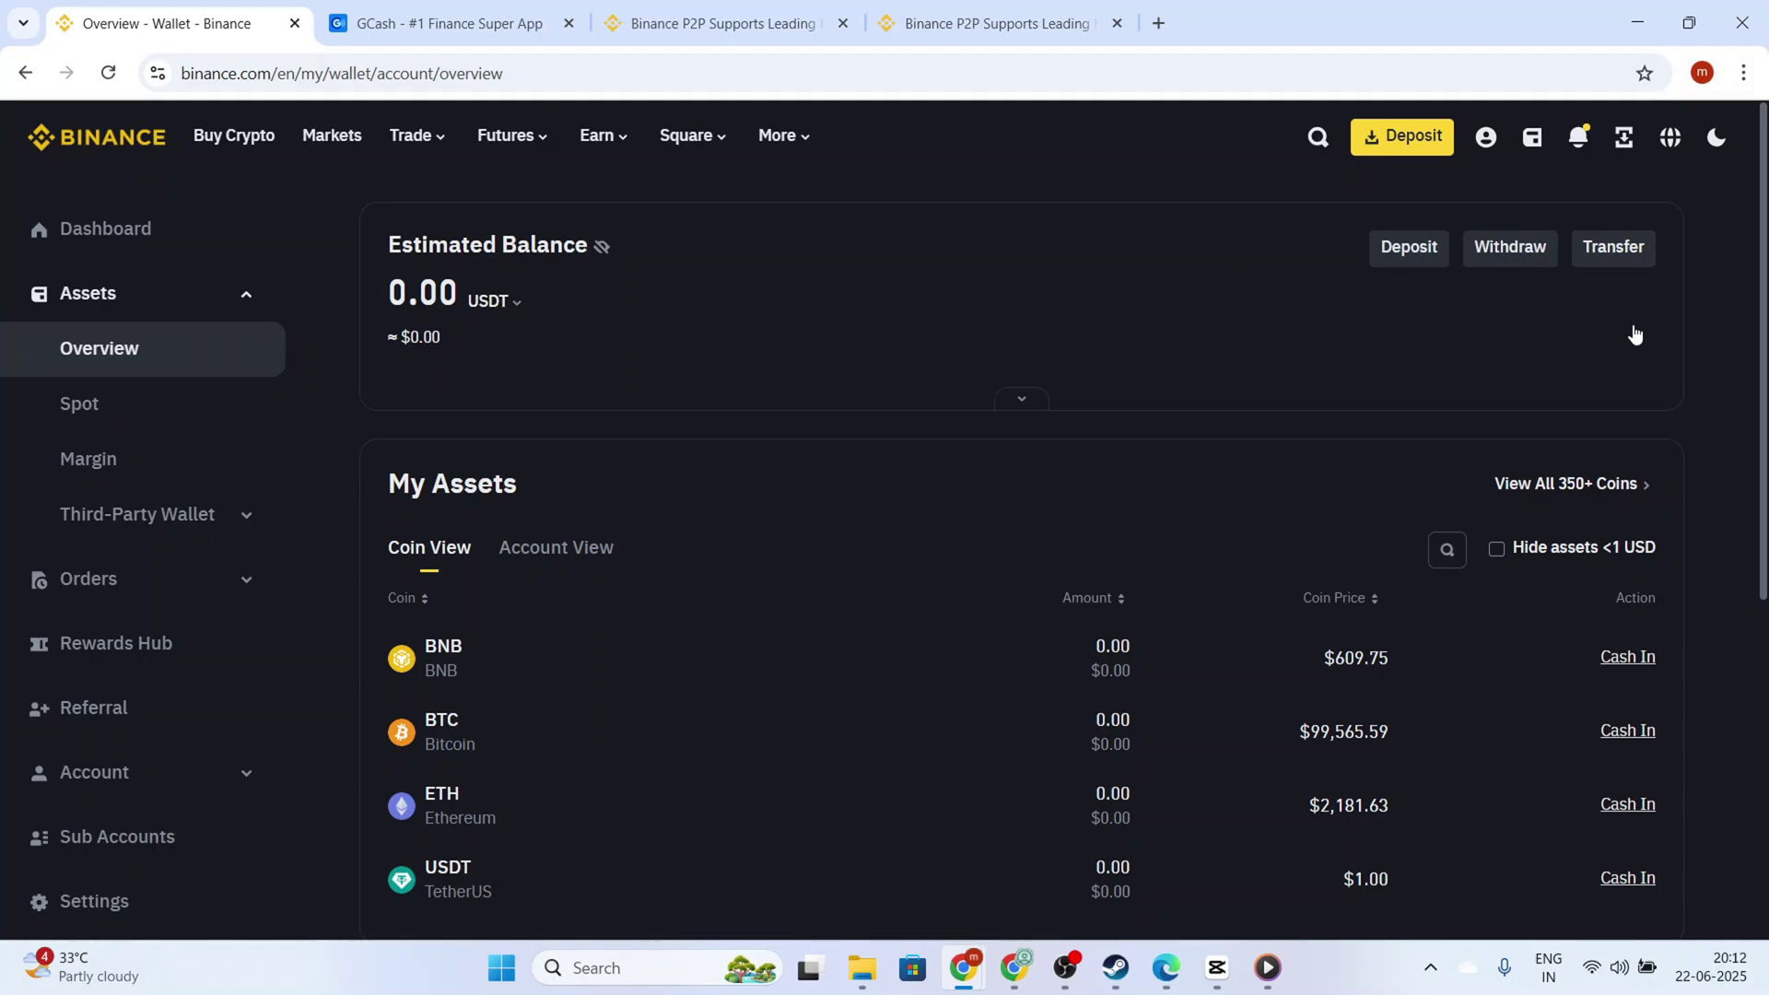
left_click(715, 13)
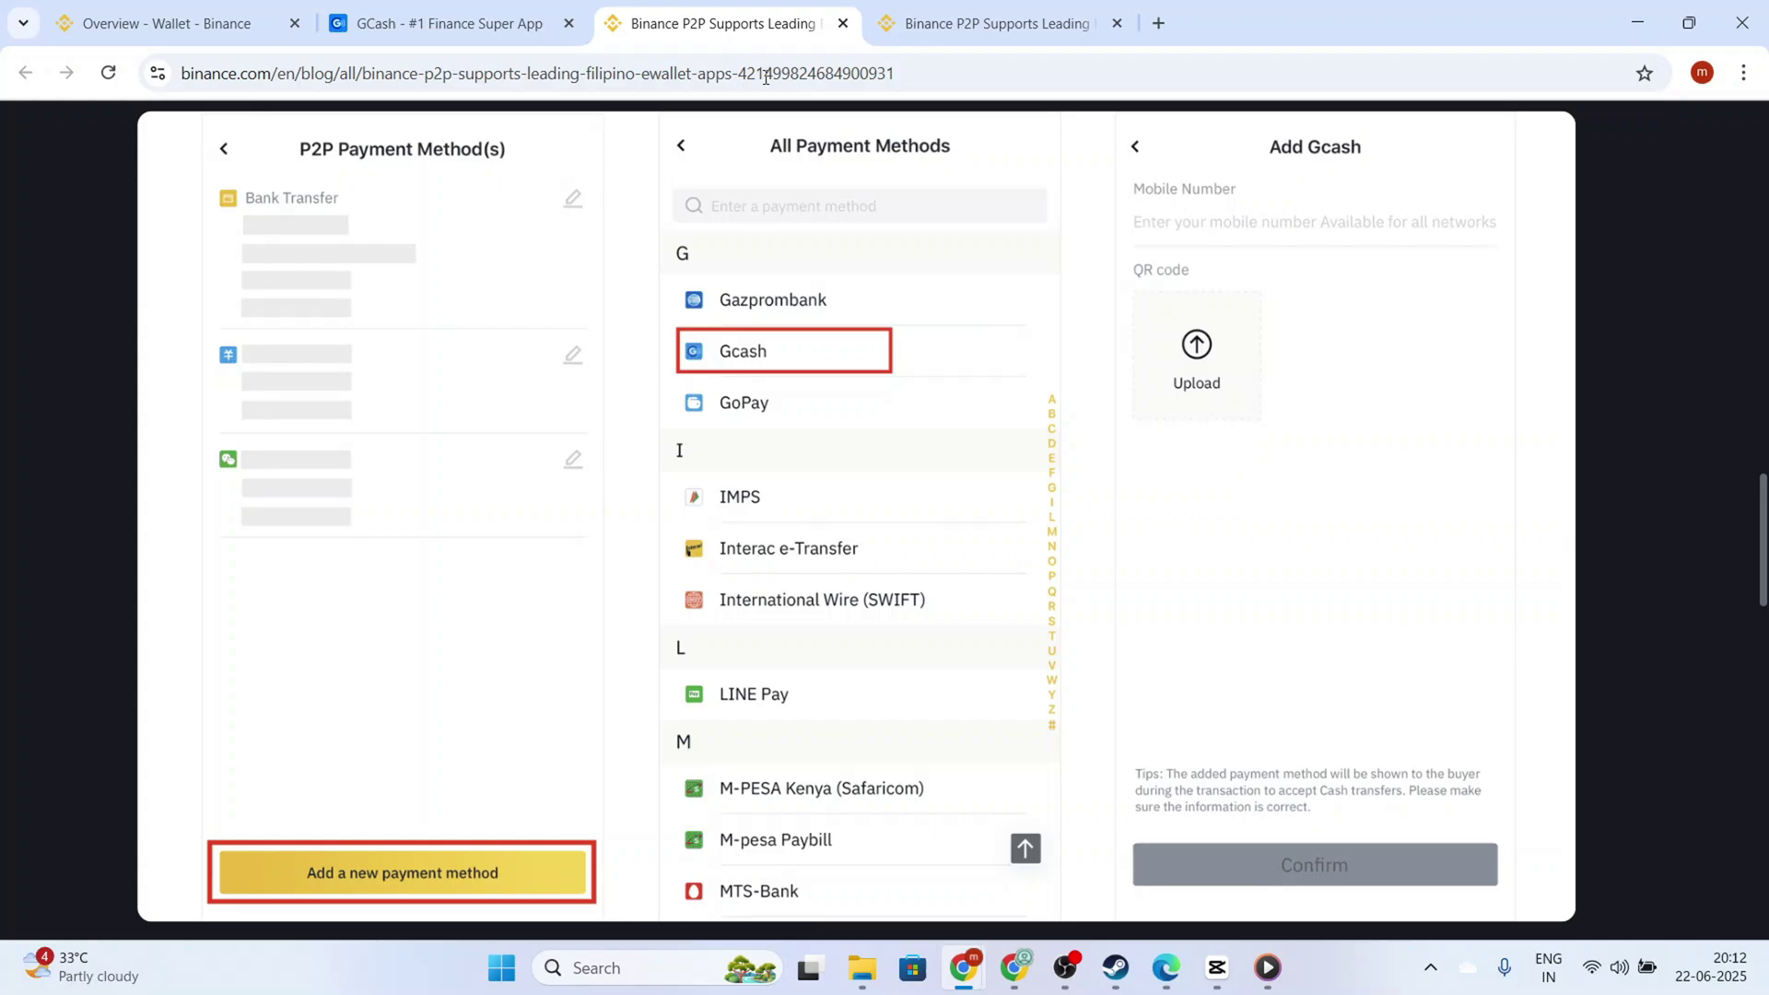
left_click(166, 23)
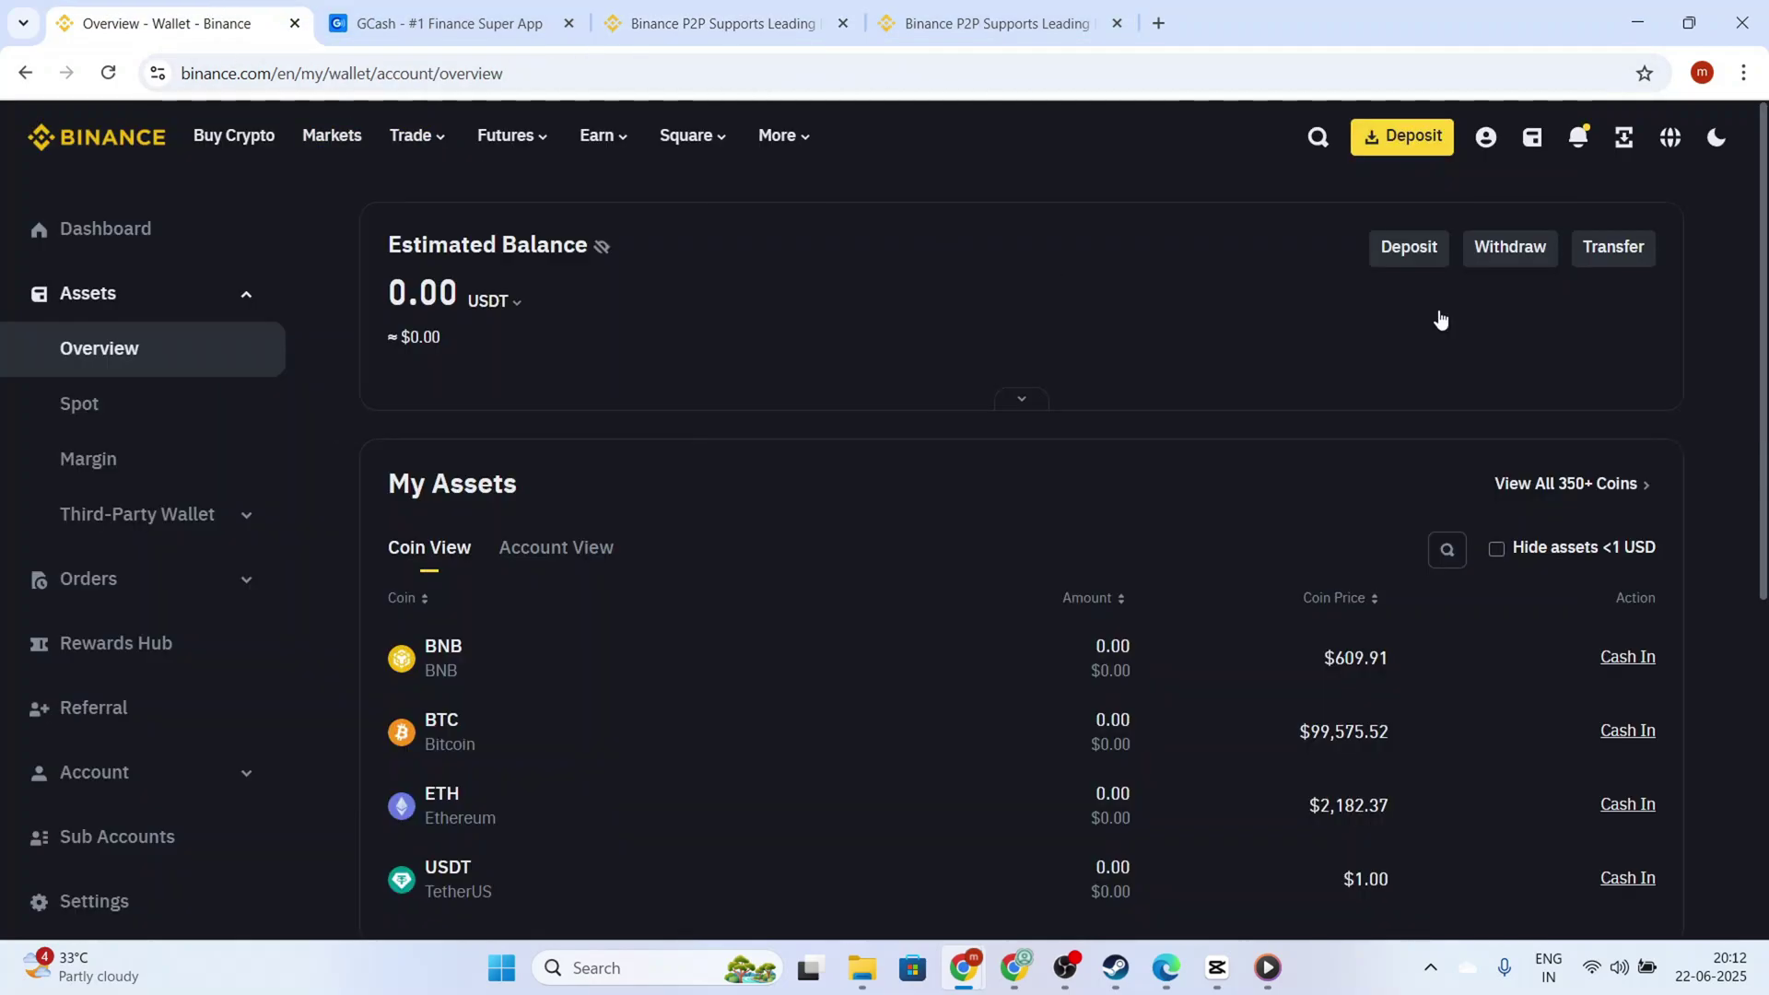
Start a Fiat and Spot to Funding transfer with BNB, which shows 0 BNB available
left_click(1612, 249)
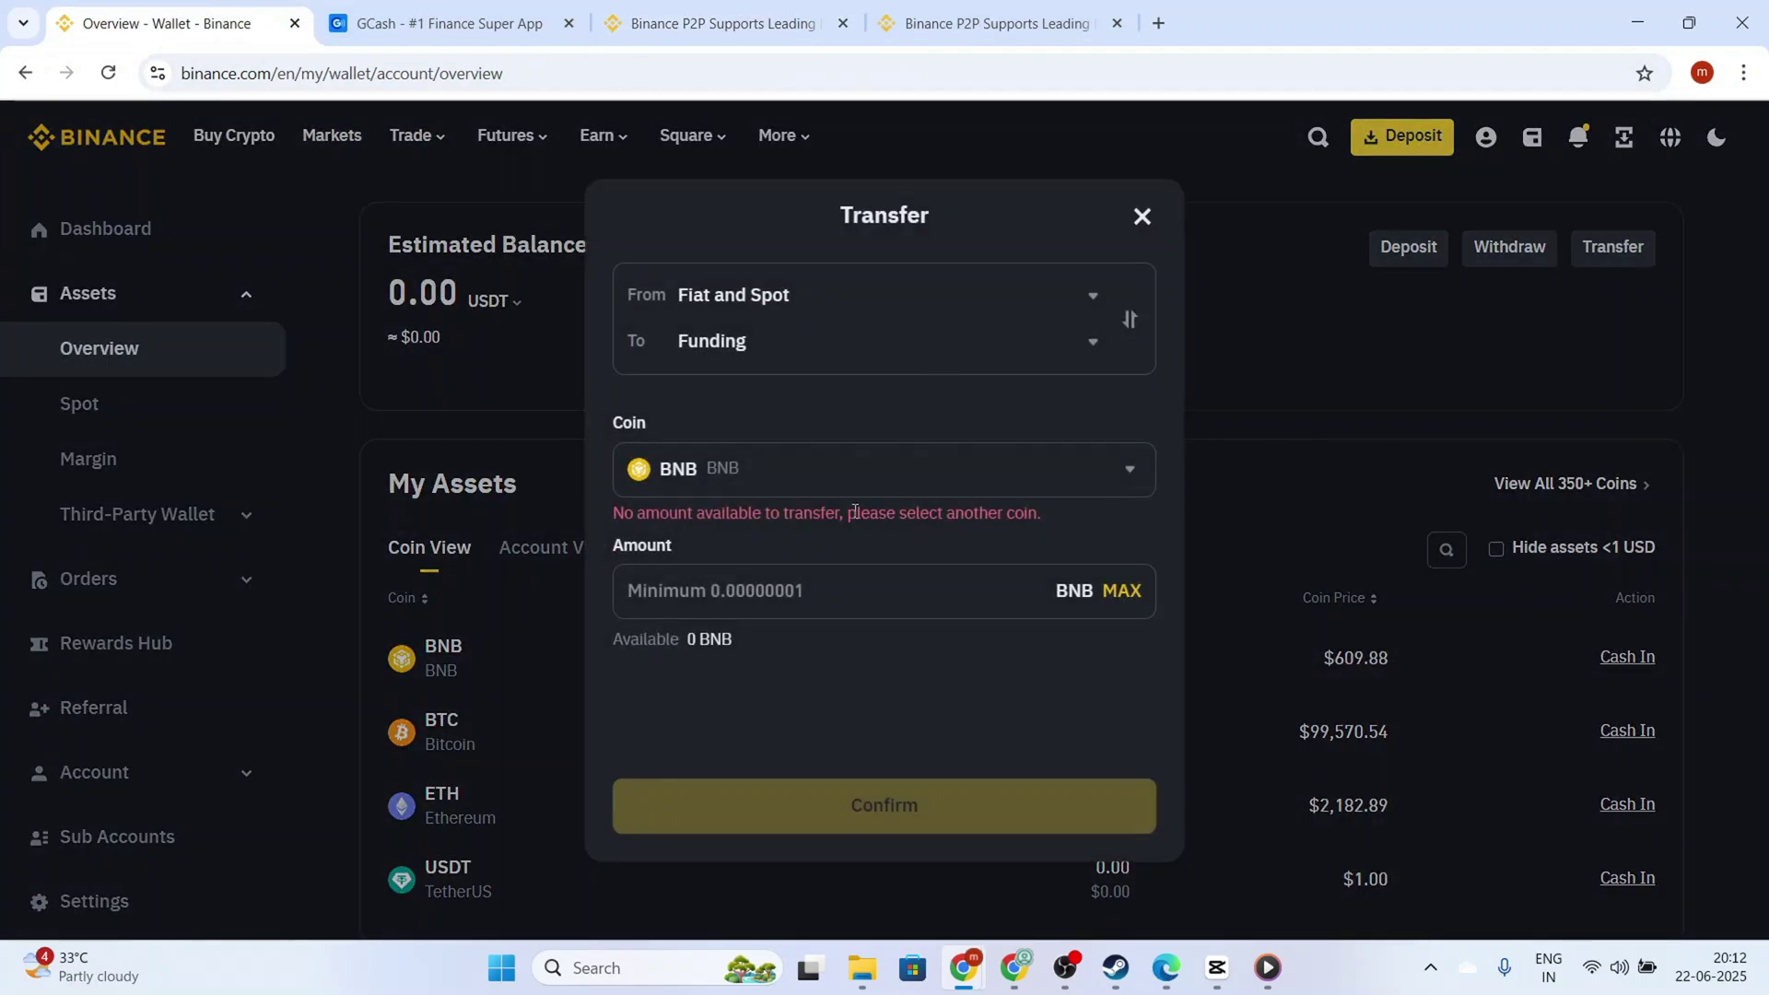
left_click(1124, 472)
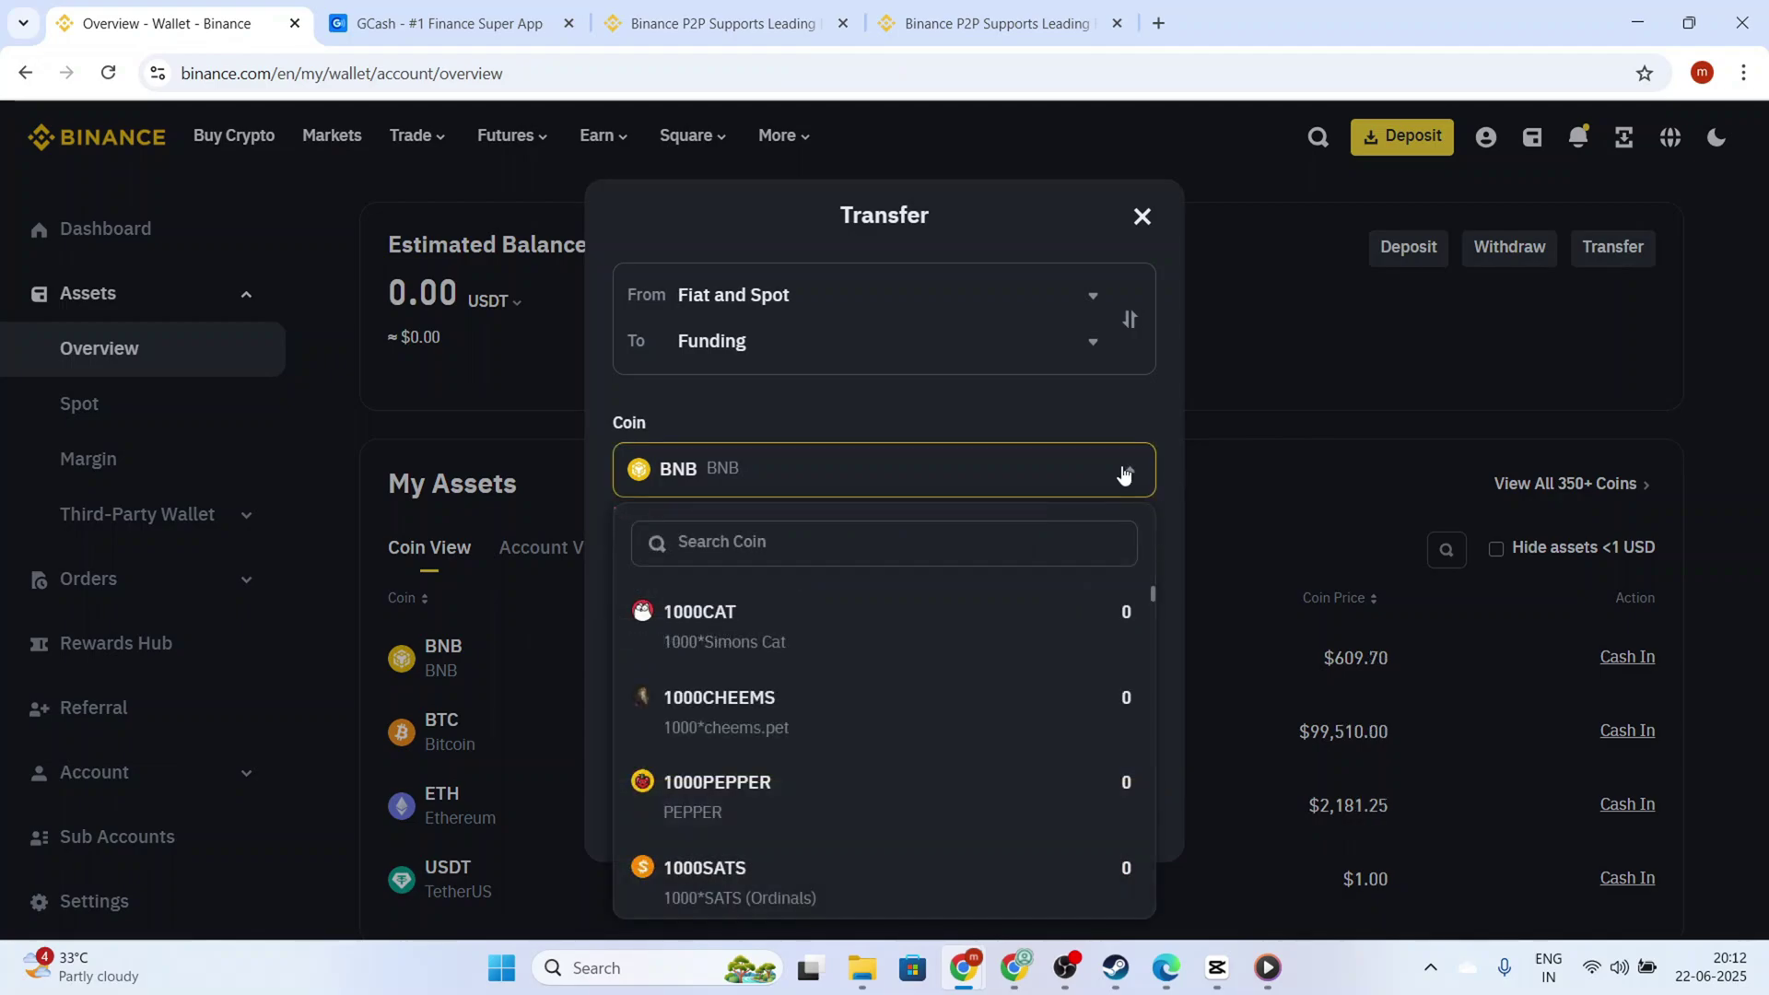
left_click(1124, 472)
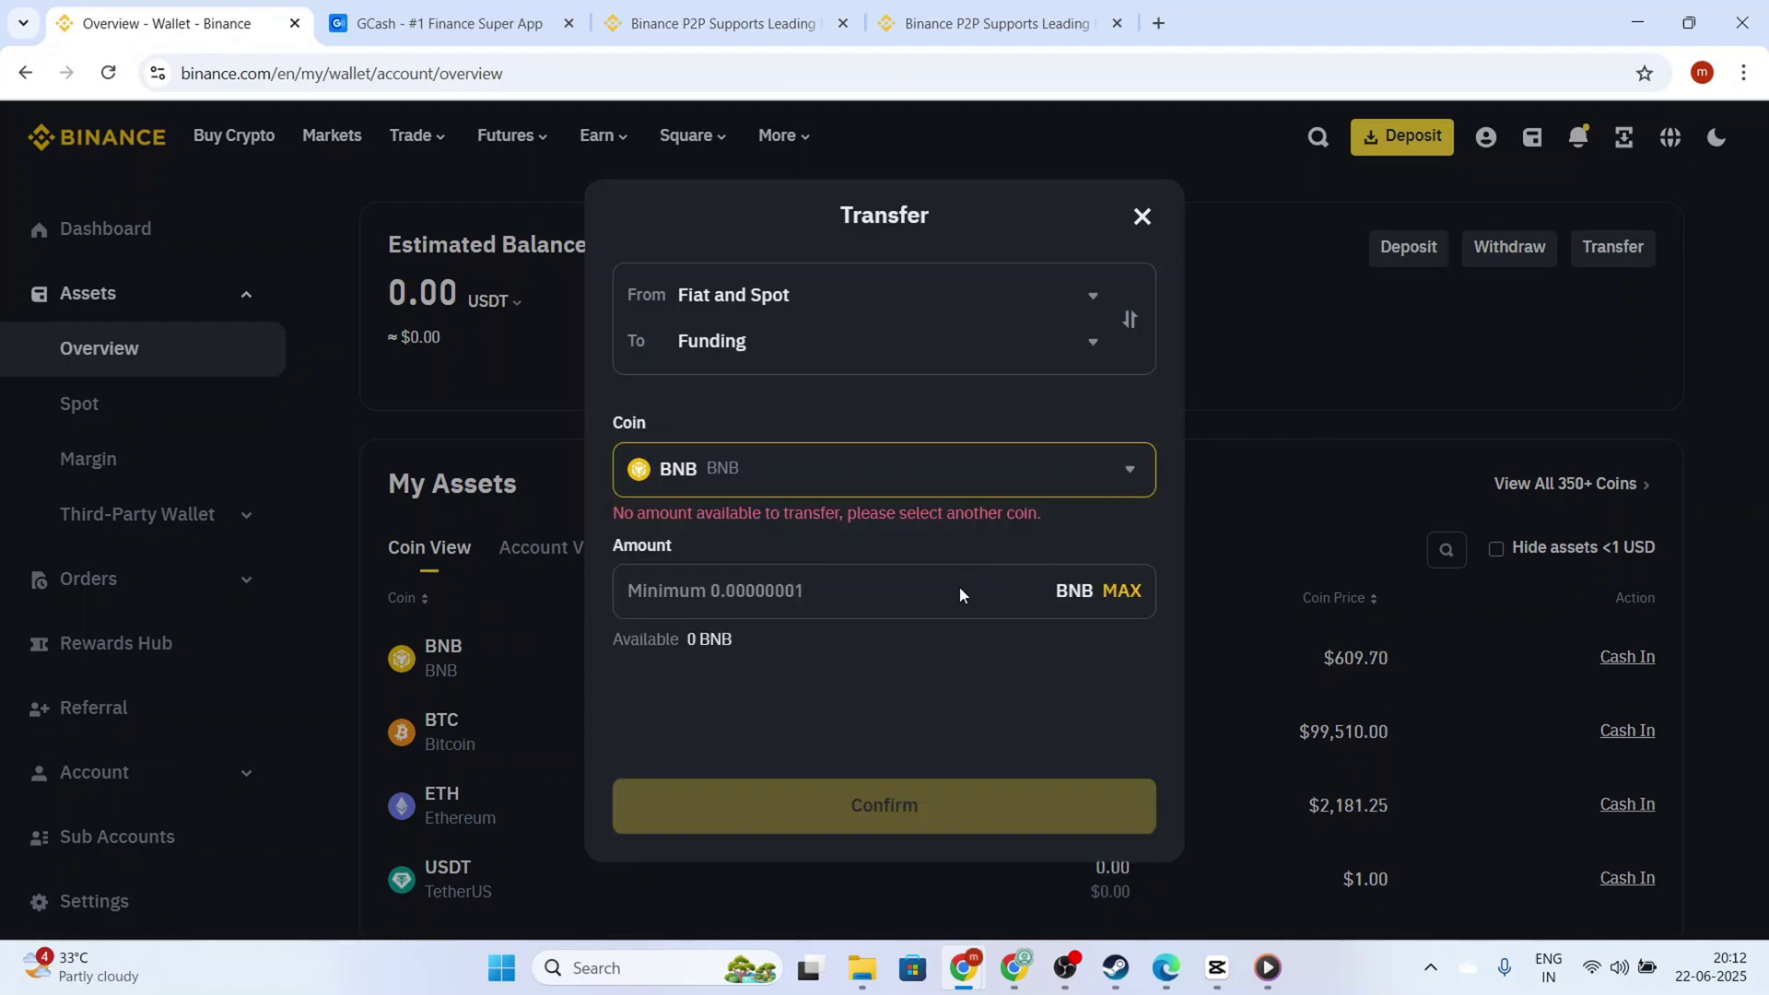
left_click(922, 470)
Scroll through the coin list and search for 'p2', then clear the search and close the list
scroll(908, 654, "down", 10)
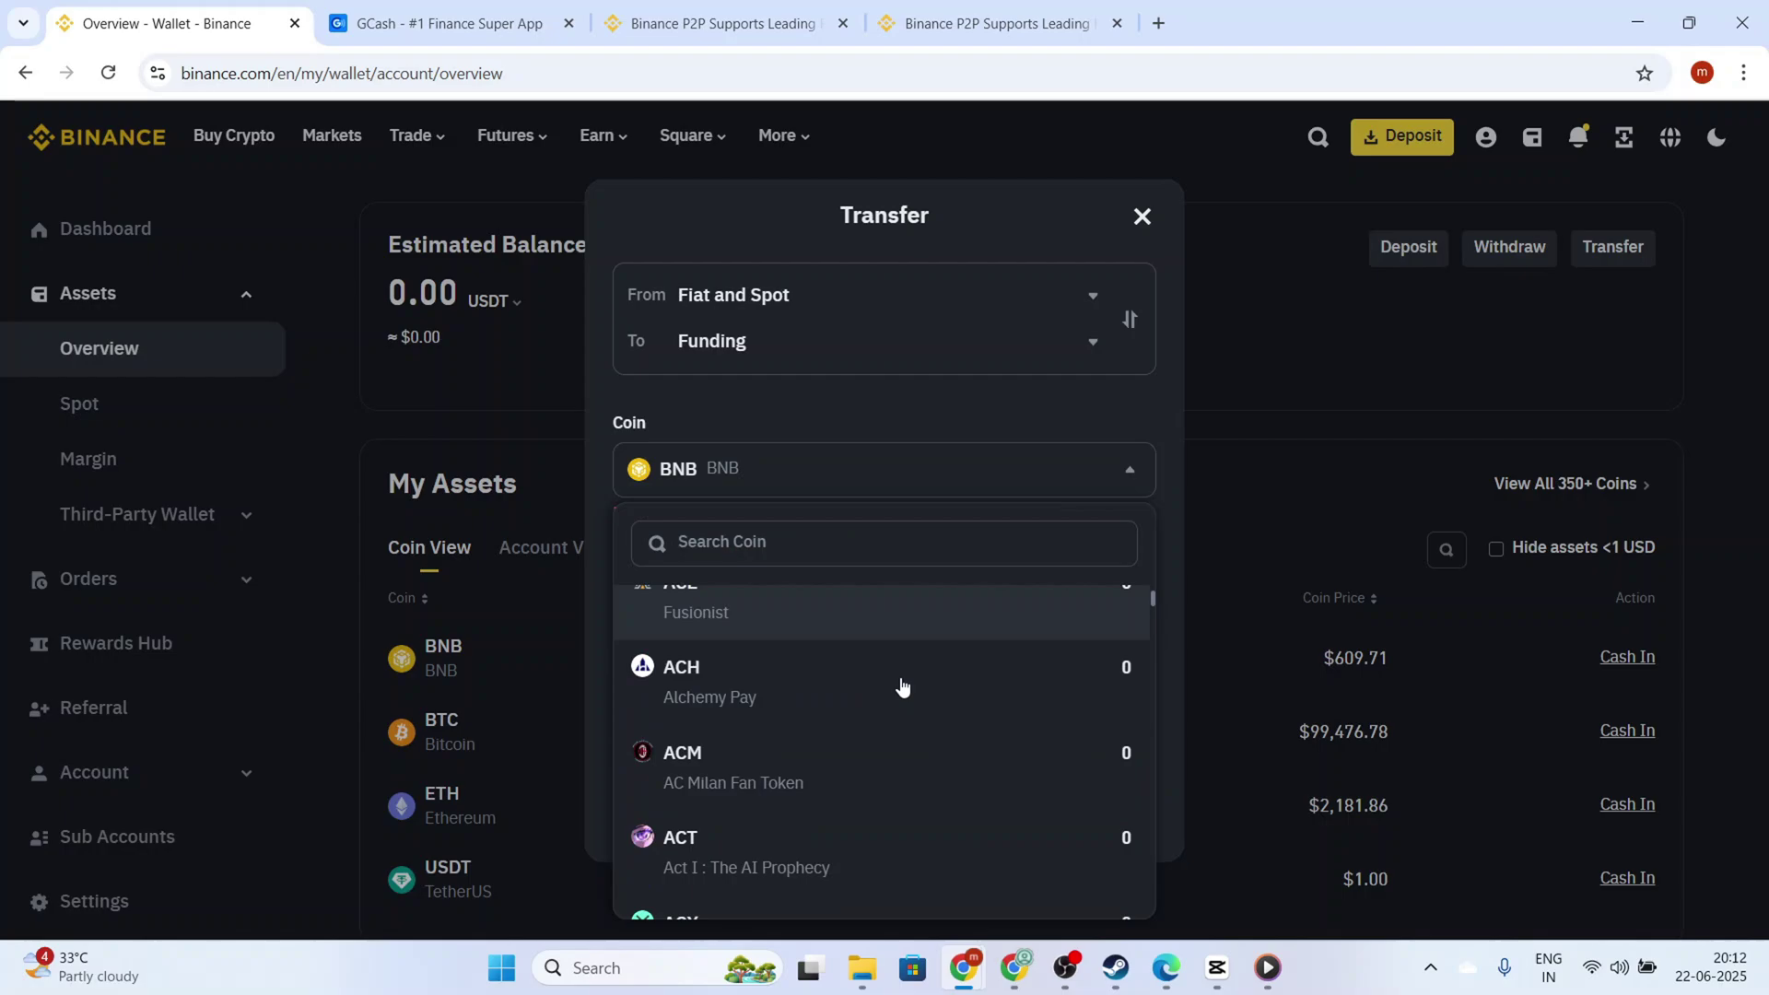
scroll(902, 686, "down", 15)
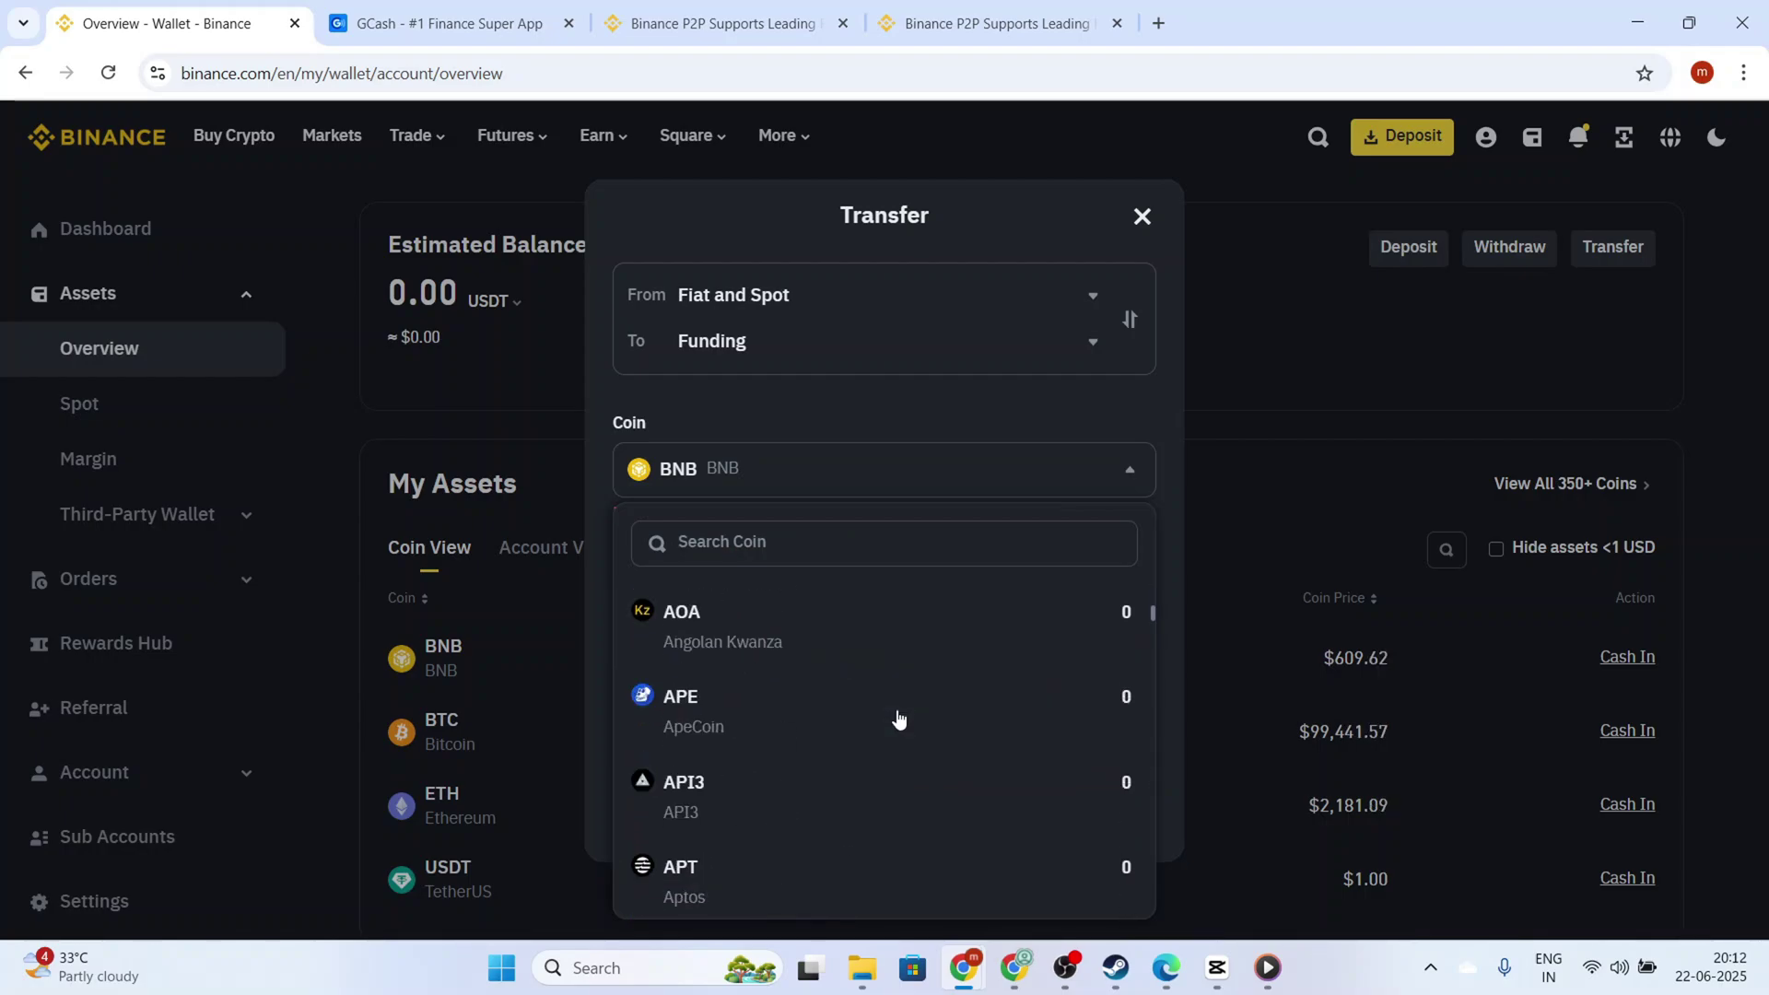
scroll(898, 719, "down", 15)
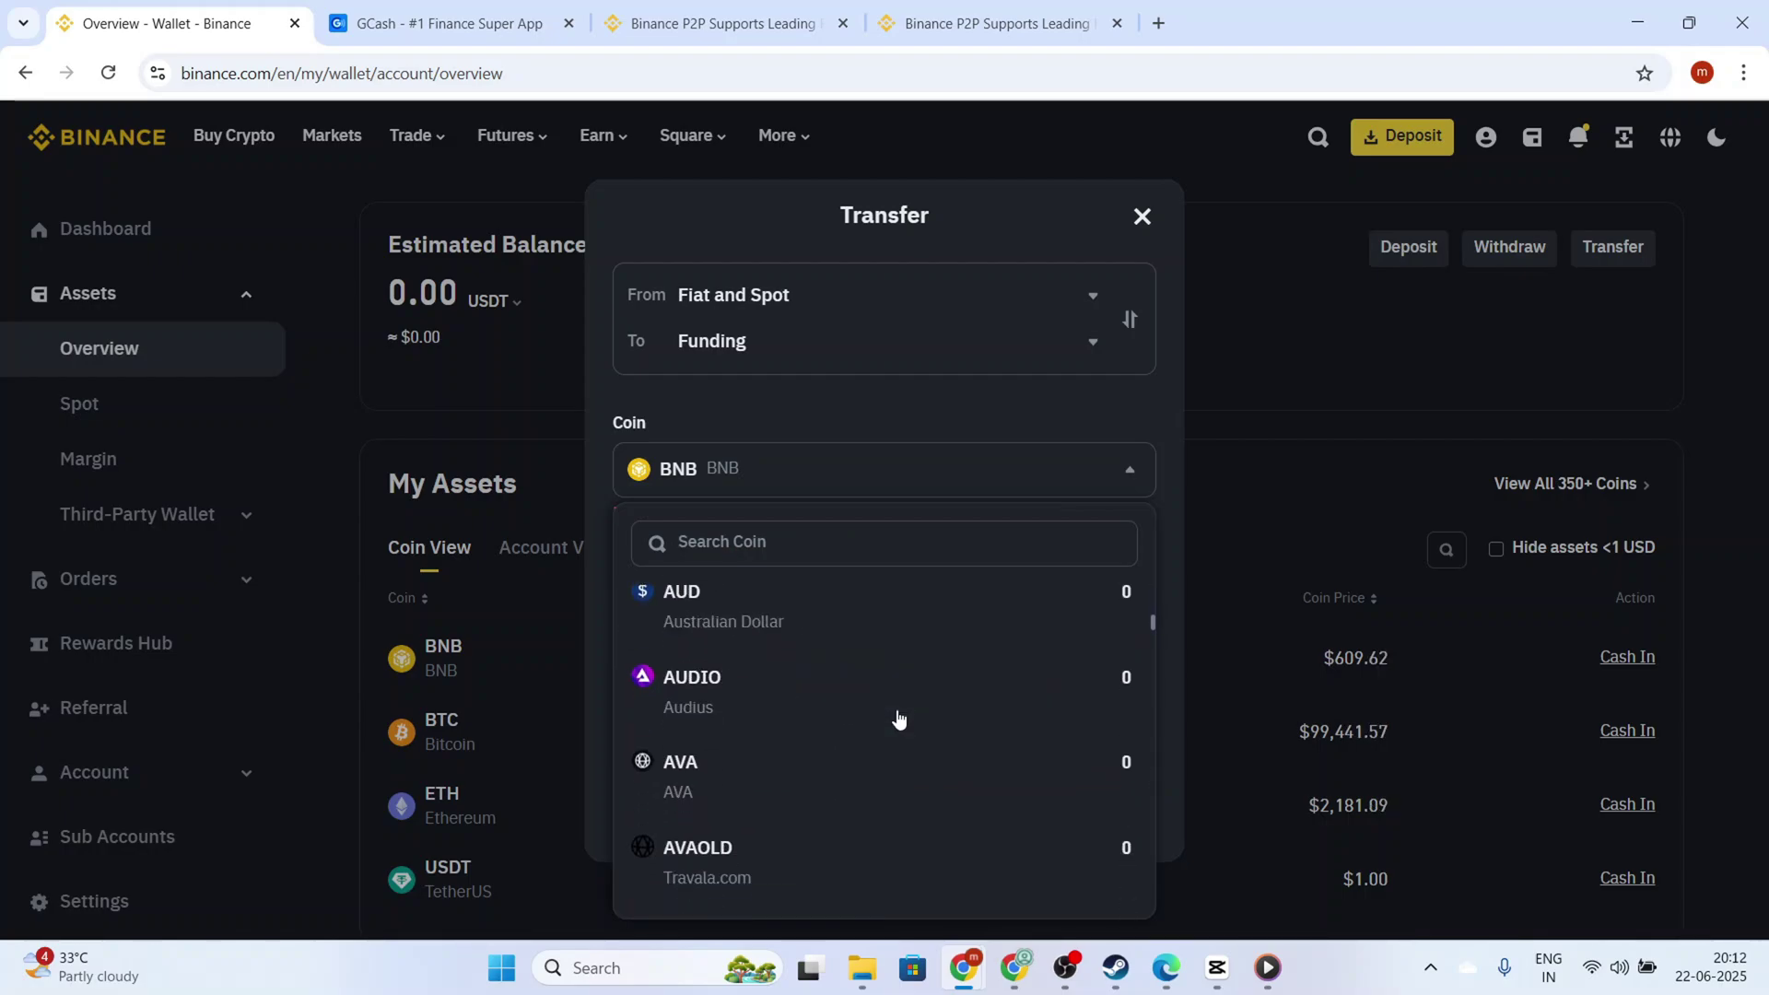
scroll(898, 714, "down", 15)
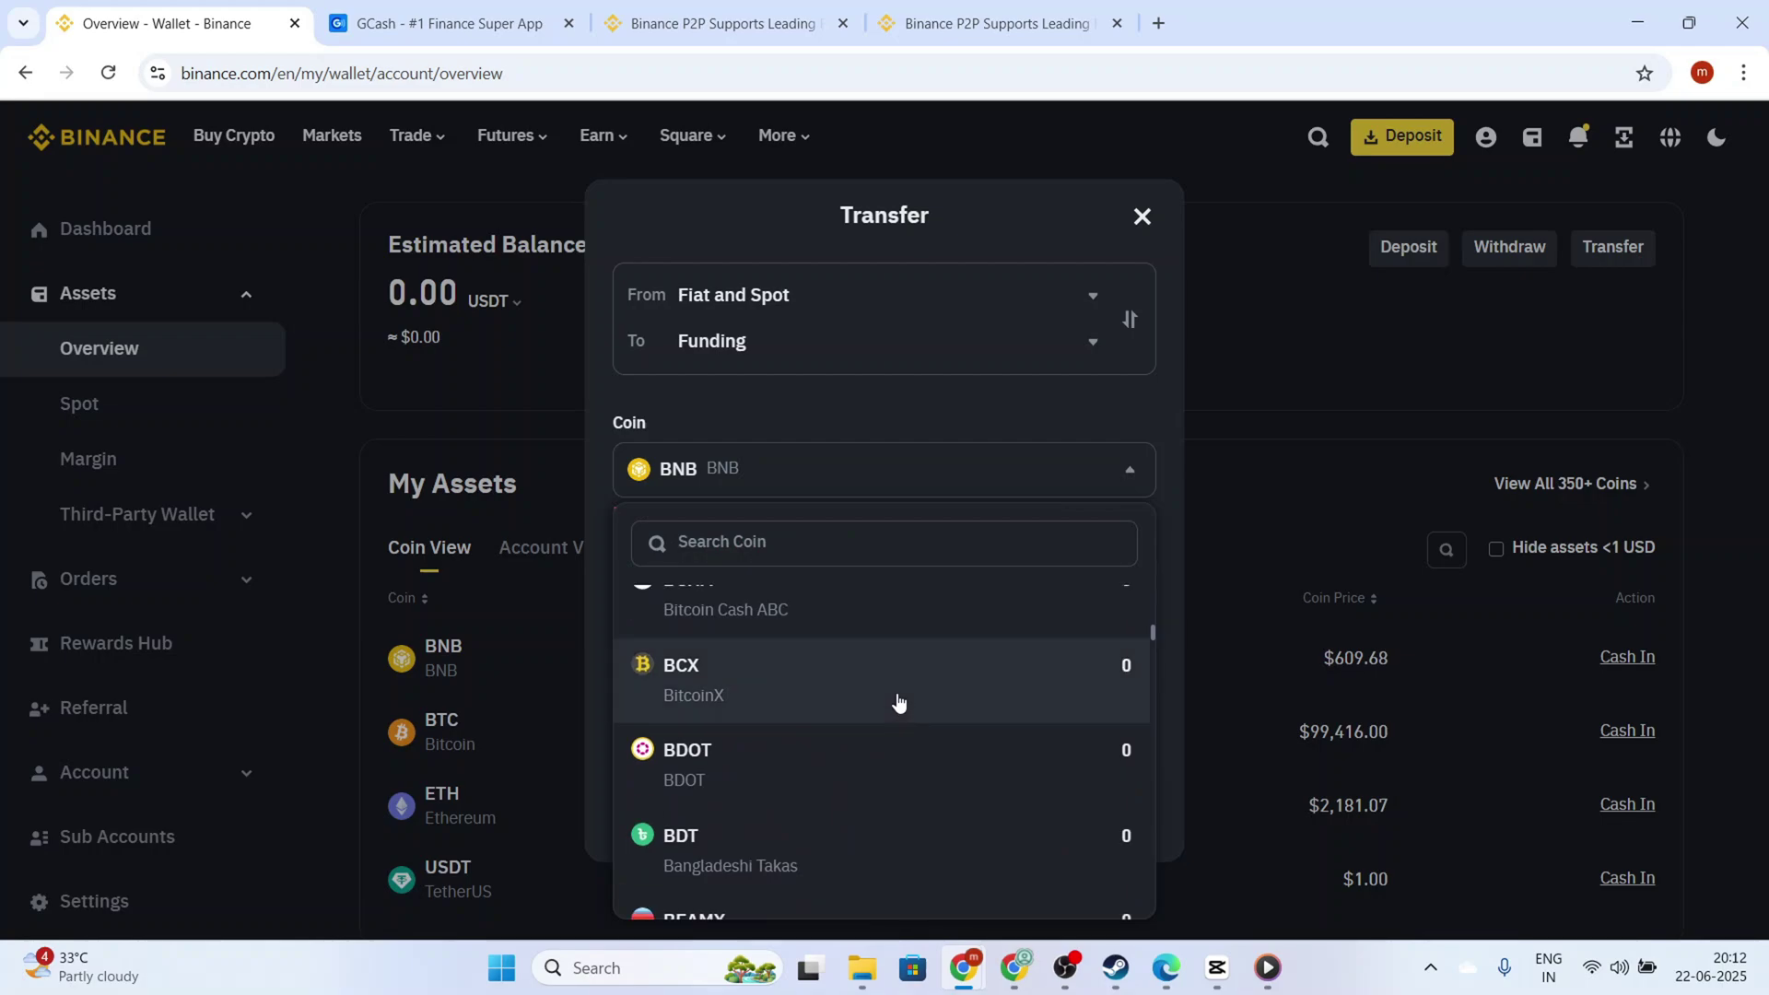
left_click(834, 543)
type("p")
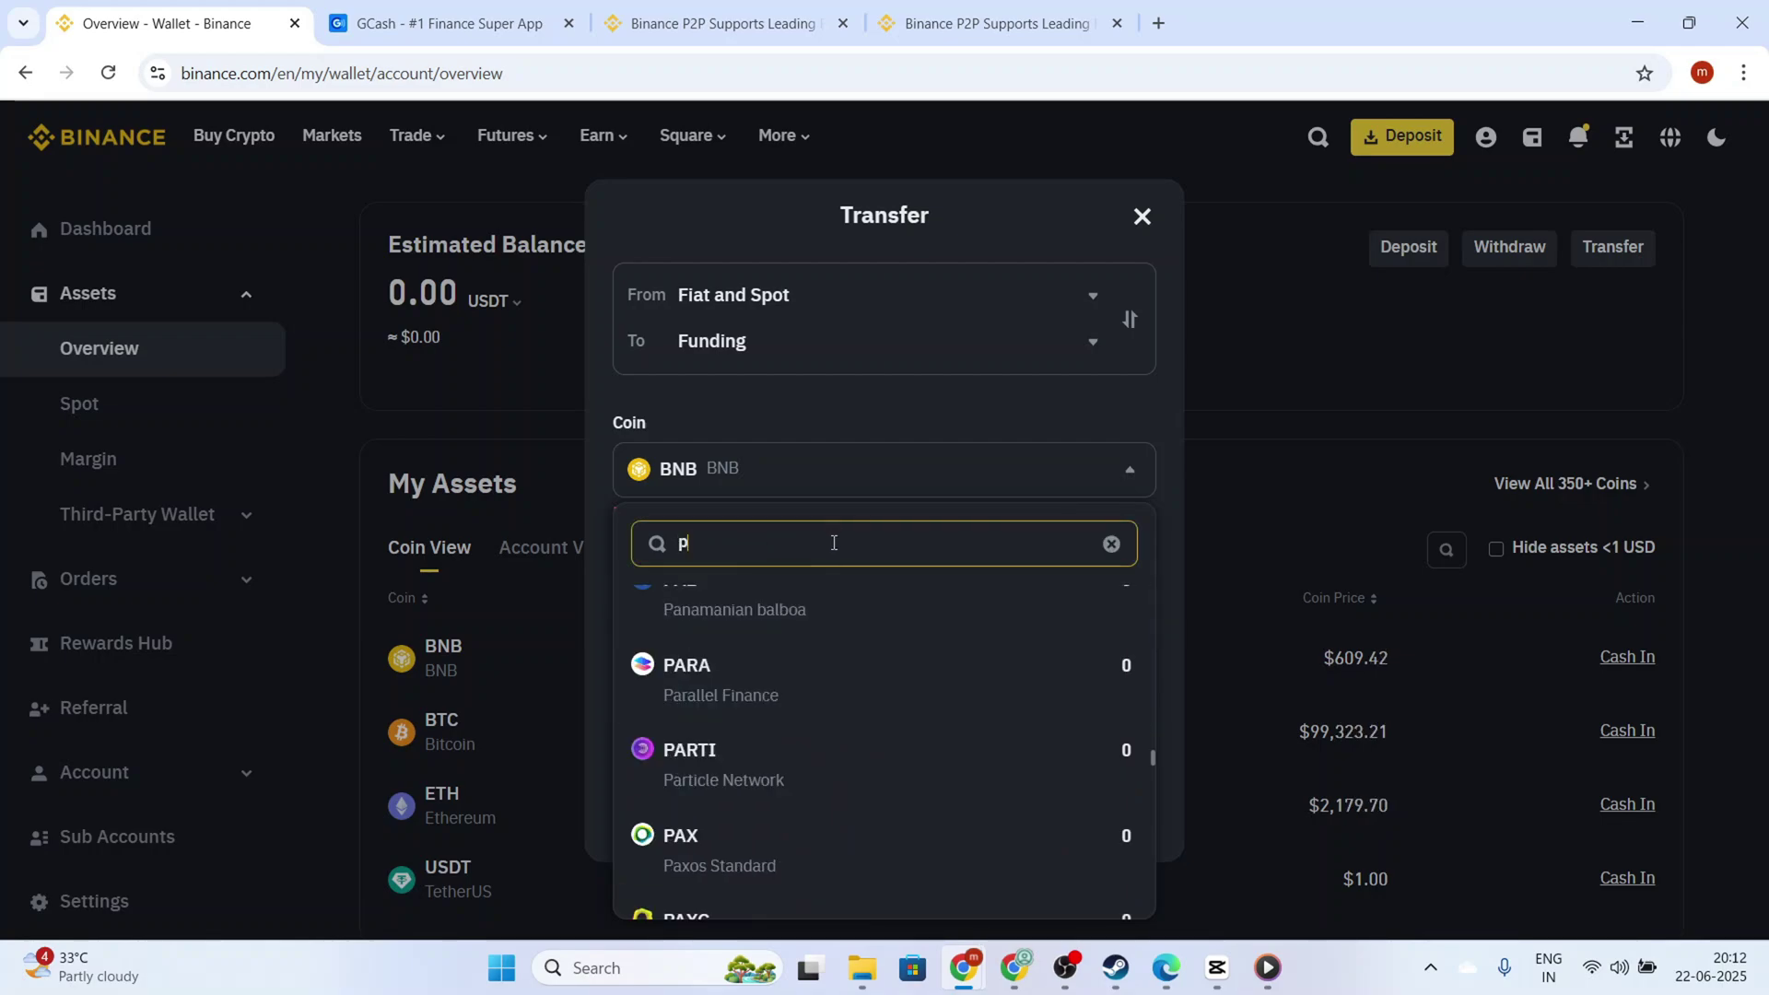
type("2")
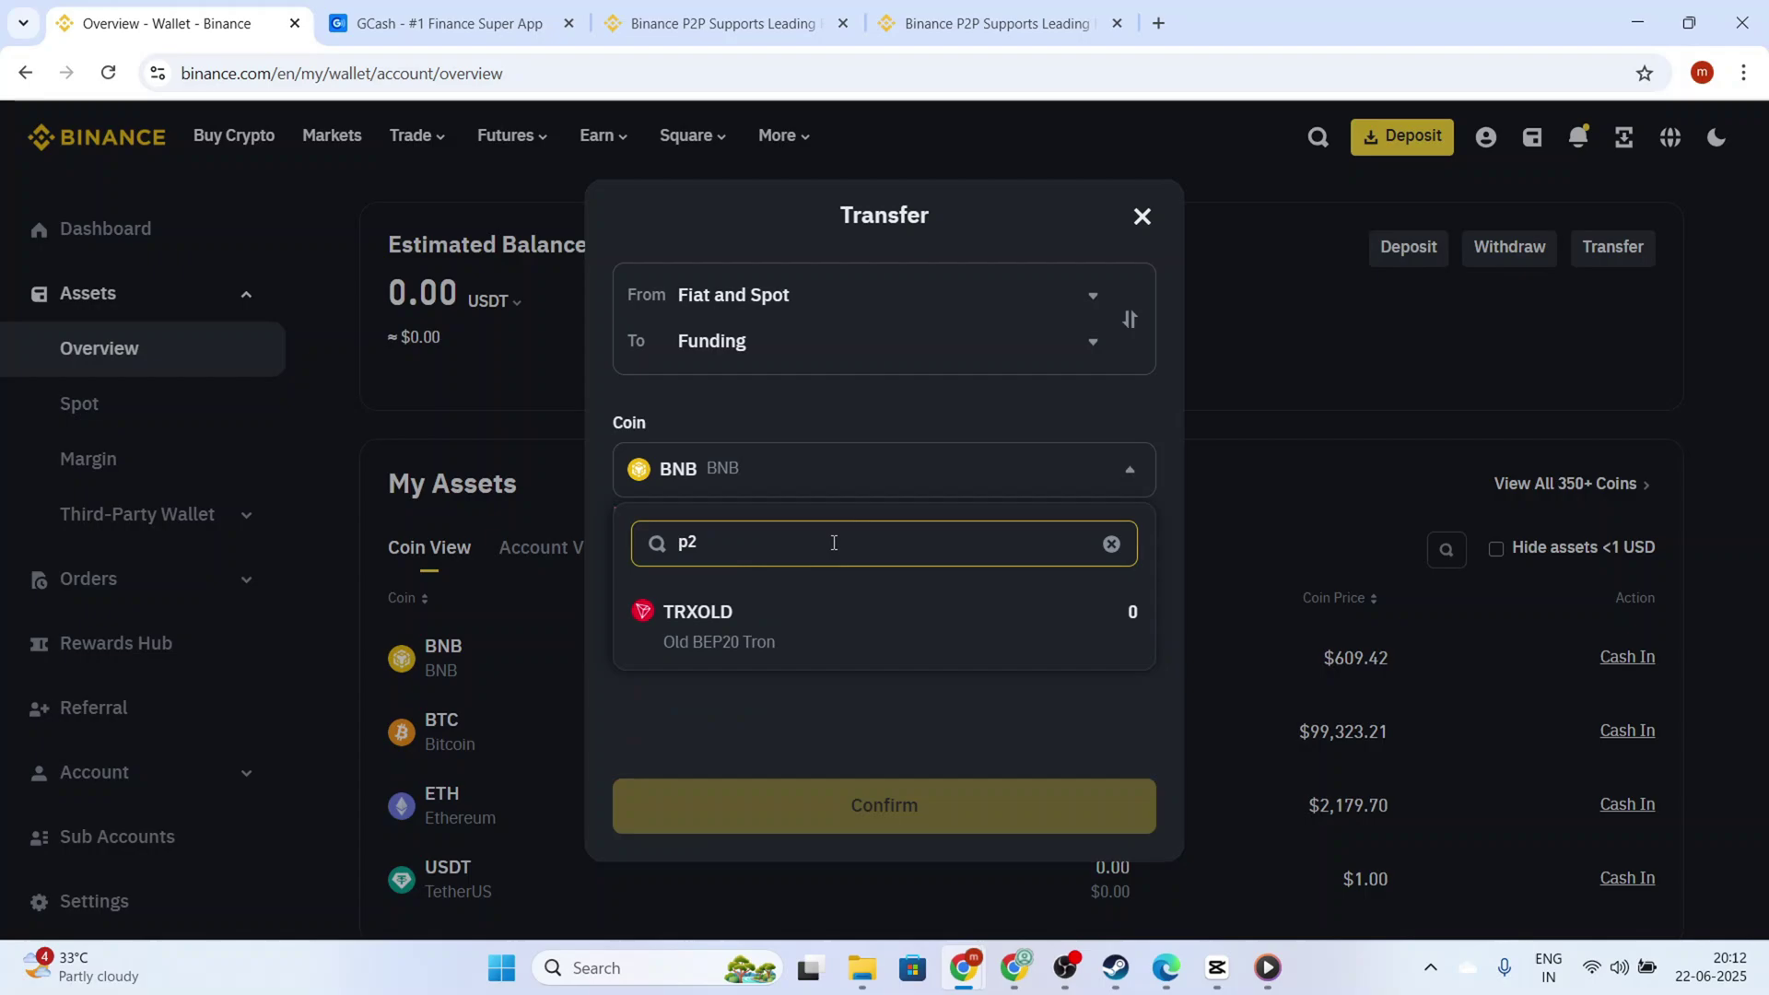
left_click(1111, 544)
left_click(1132, 481)
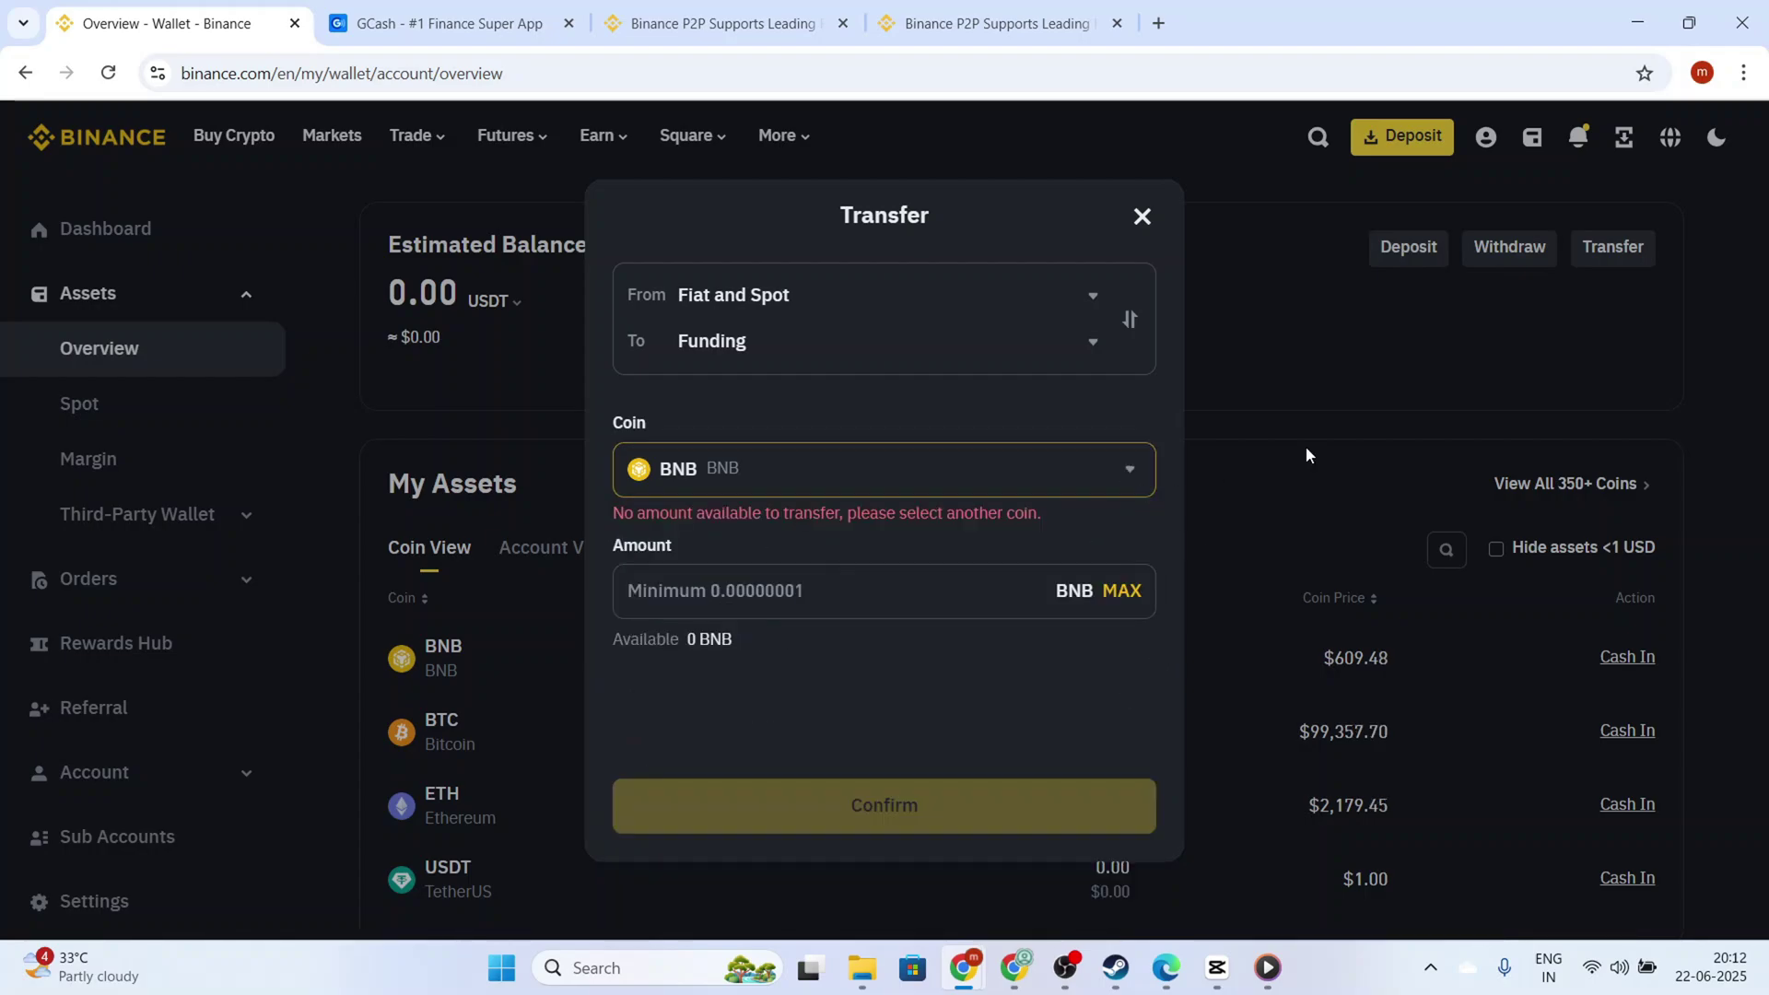
Close the transfer form and open the Binance P2P blog article about GCash
left_click(1142, 214)
left_click(443, 17)
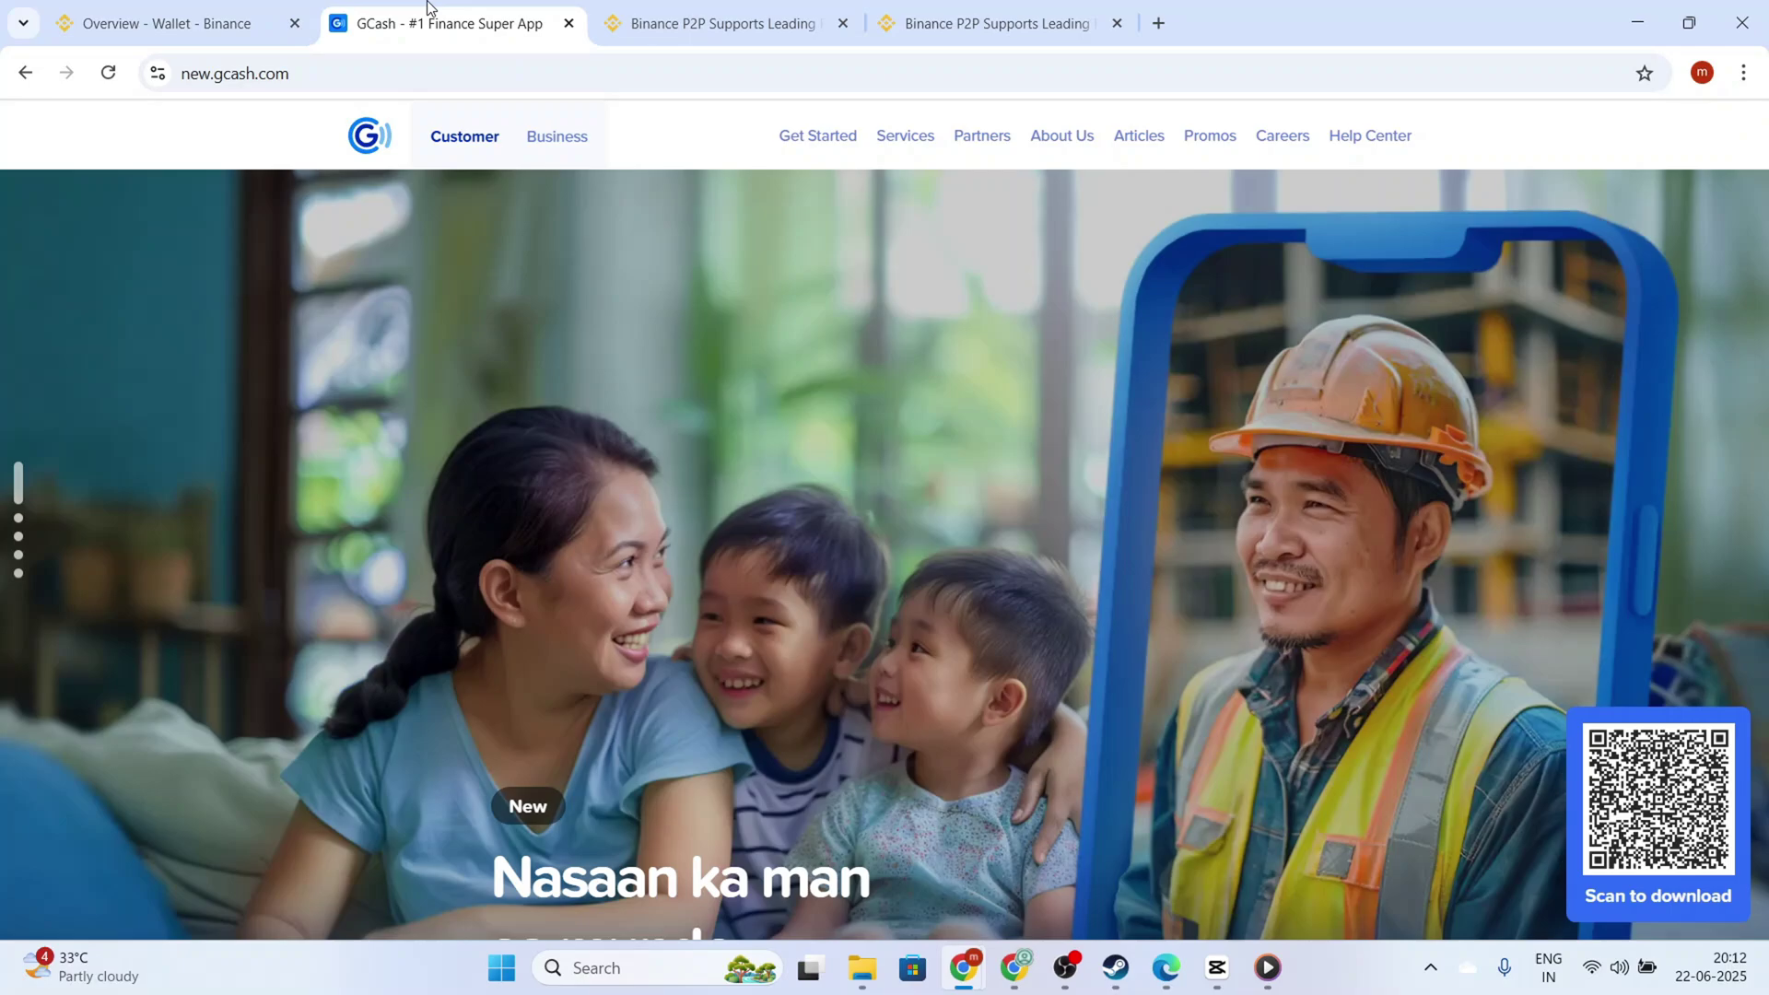
left_click(723, 17)
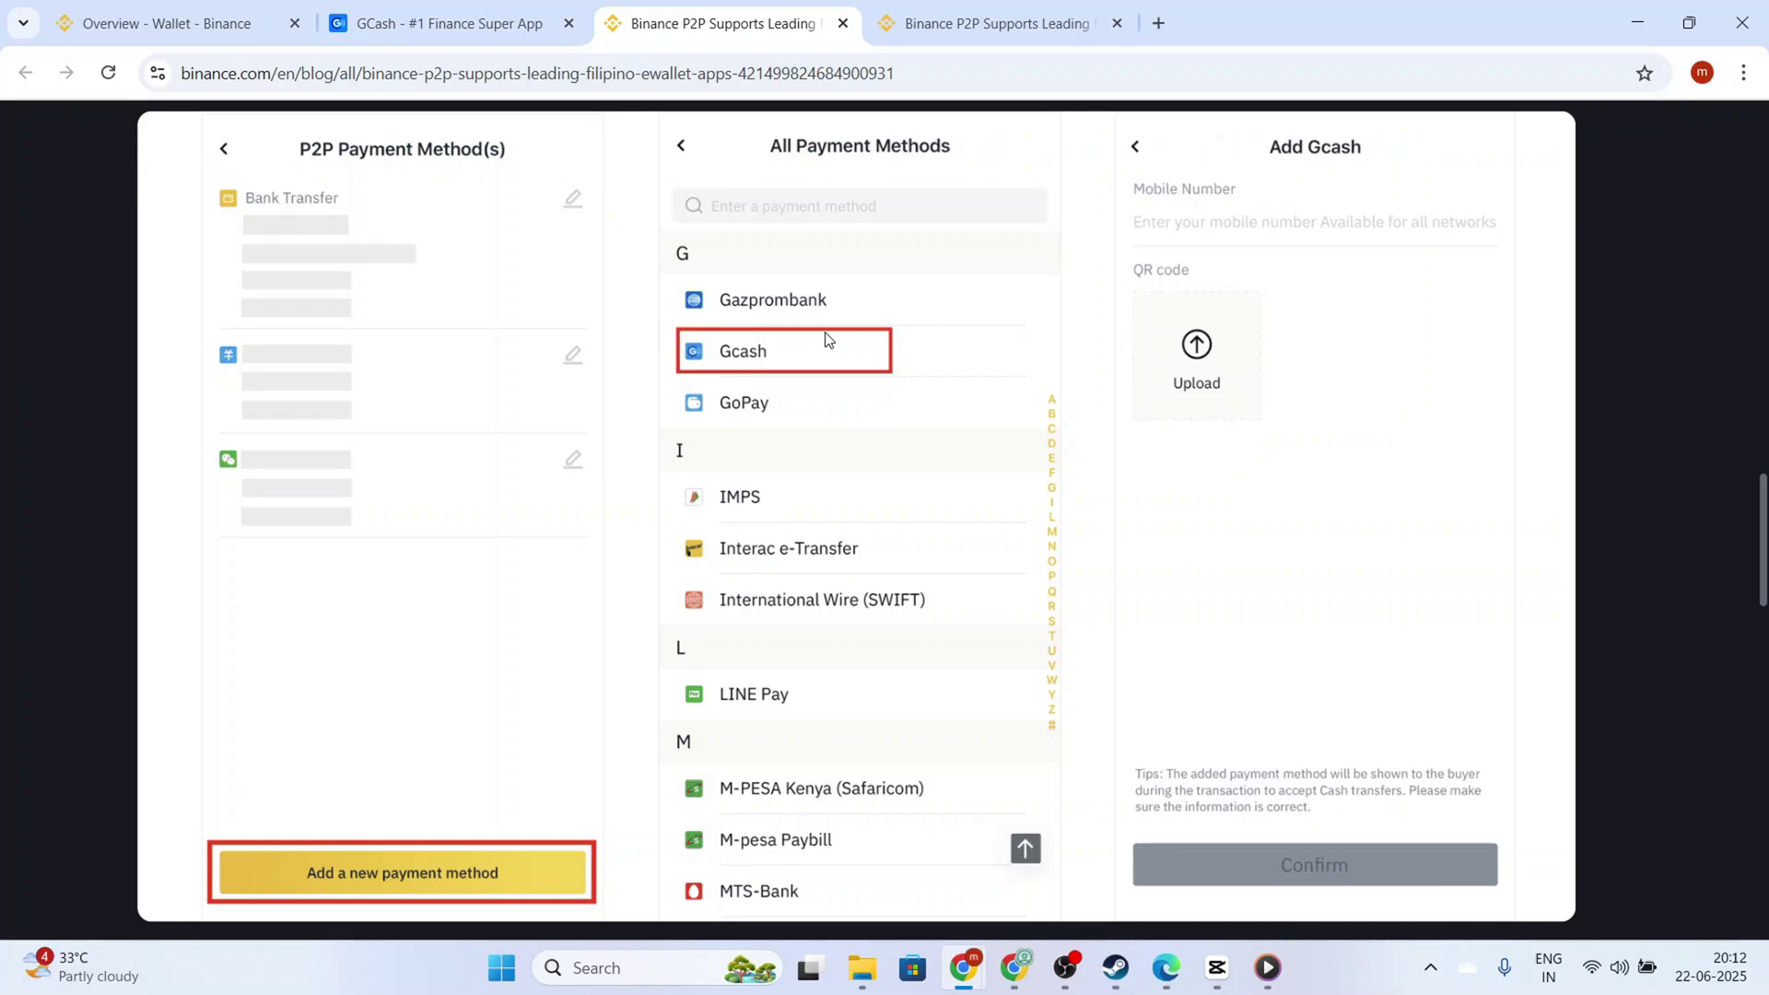
Read the Add Gcash payment-method steps, then move to the second P2P blog article
scroll(728, 343, "up", 3)
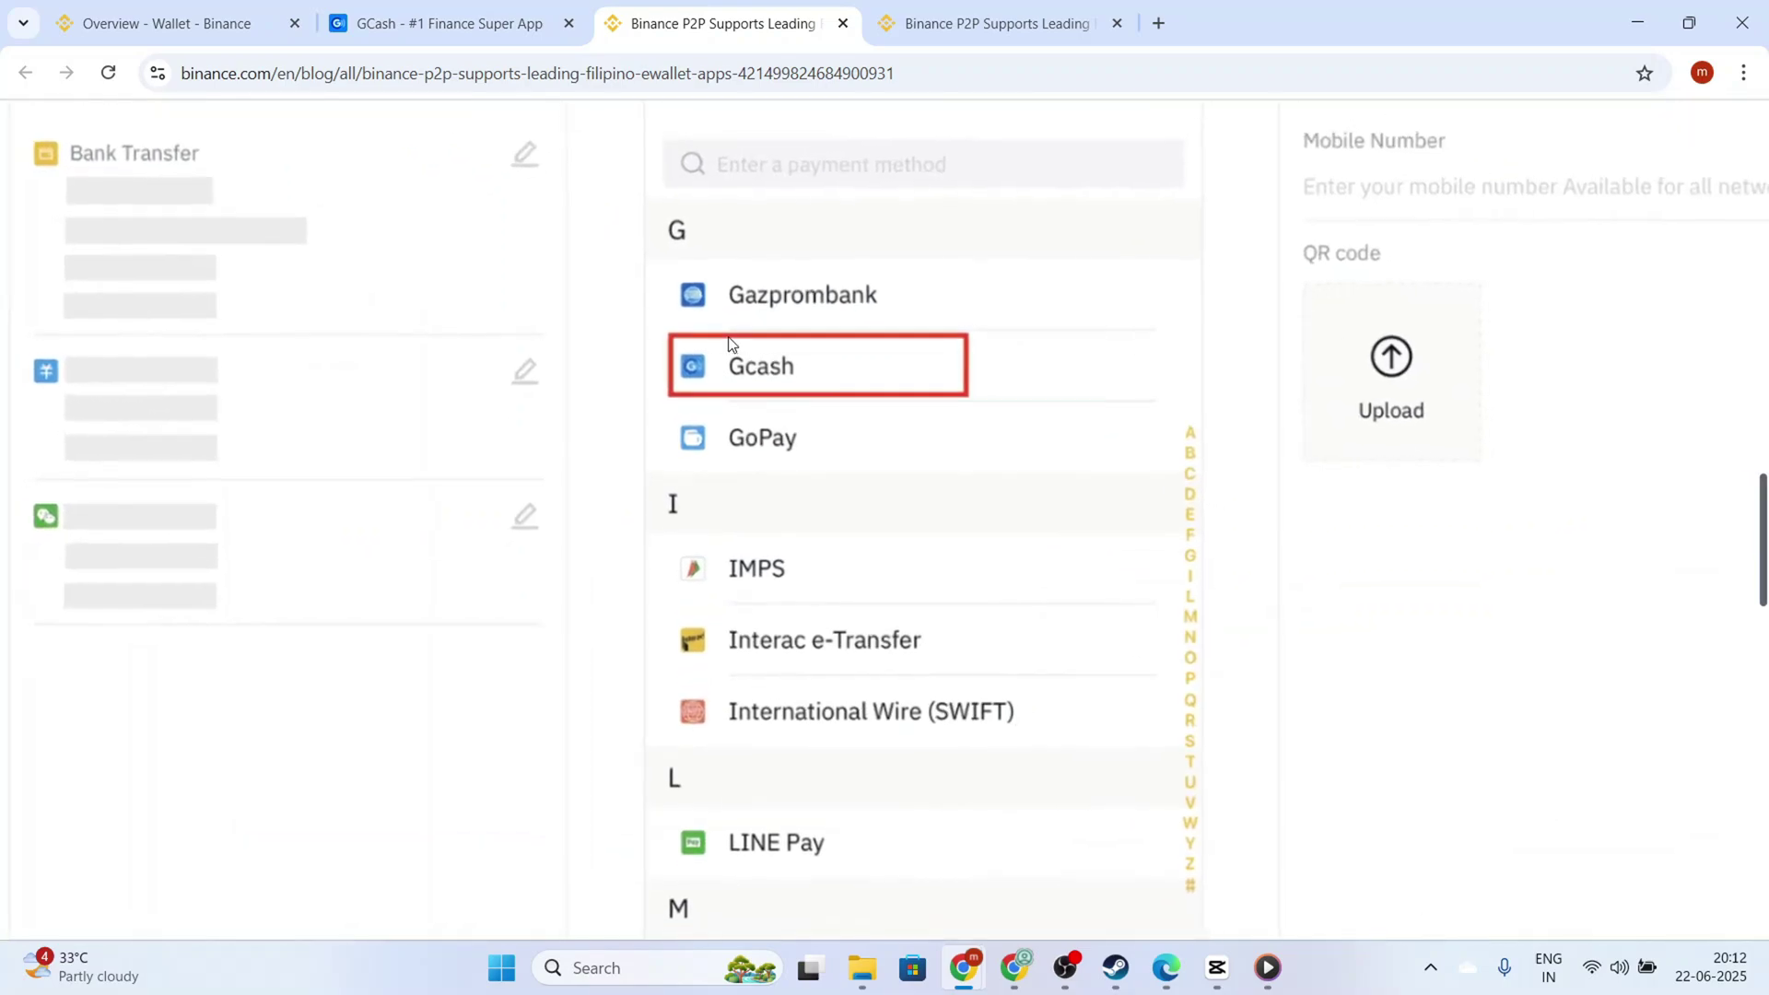
scroll(728, 344, "down", 3)
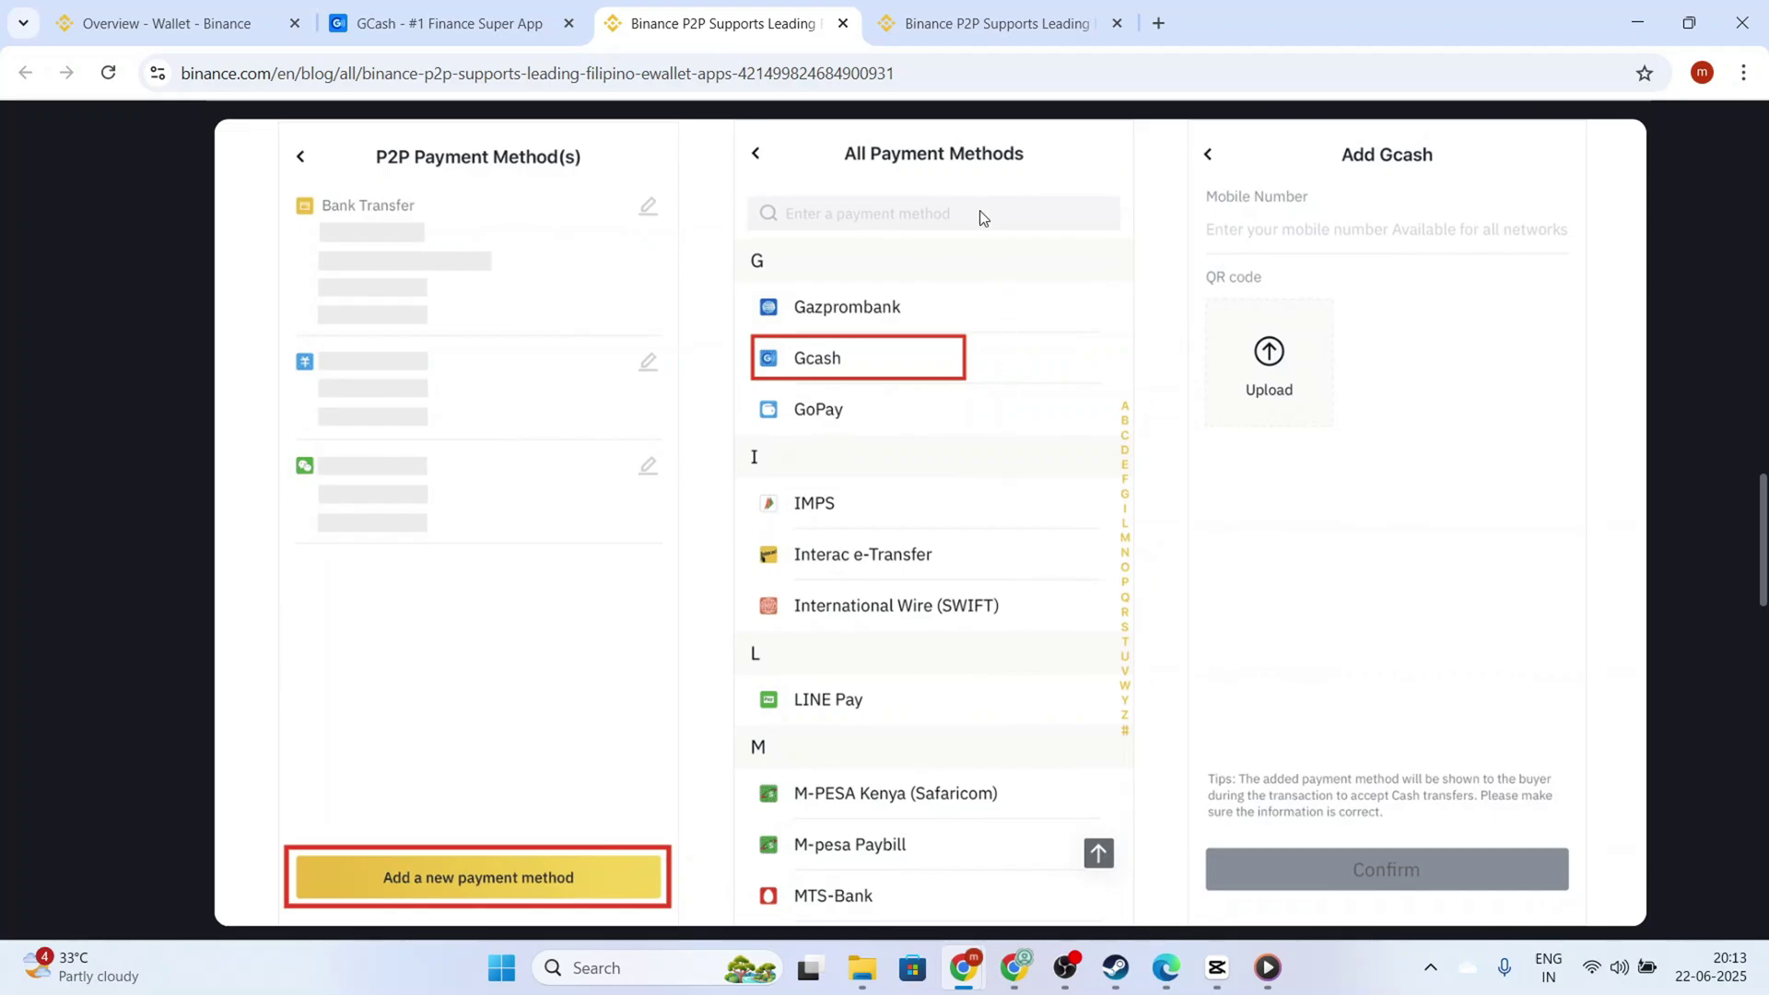
left_click(974, 11)
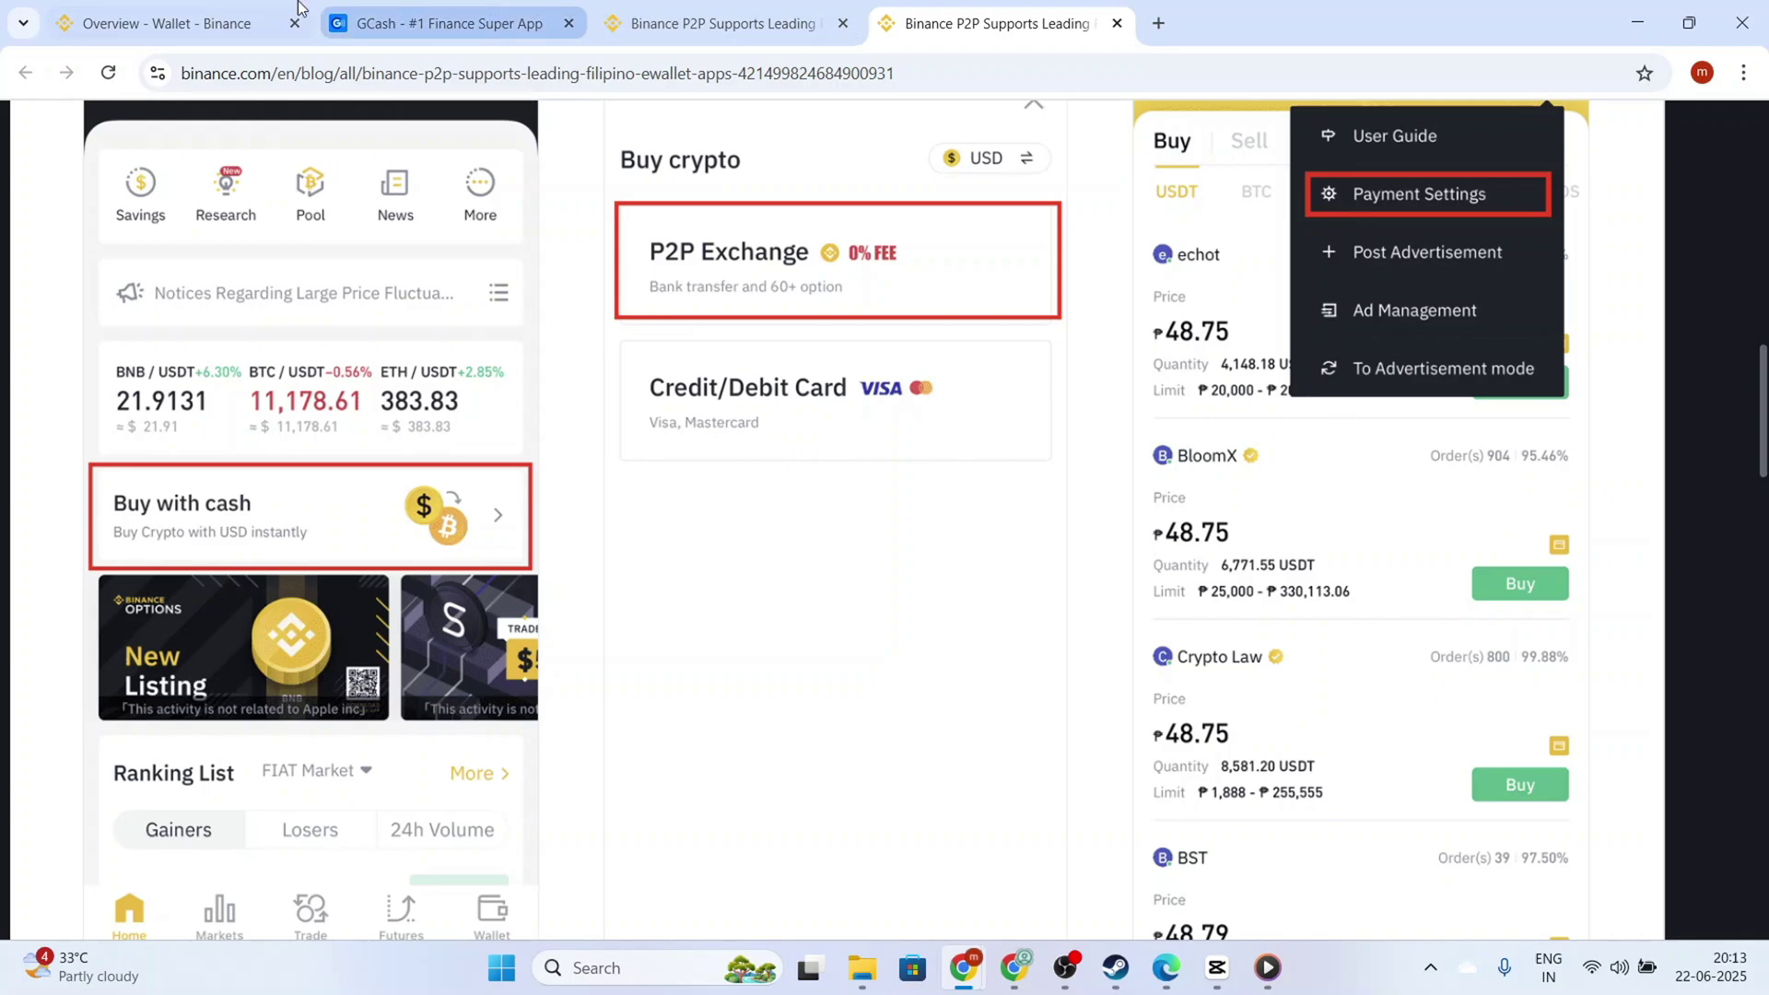
Briefly revisit the Binance wallet Overview tab, then return to the GCash website
left_click(185, 11)
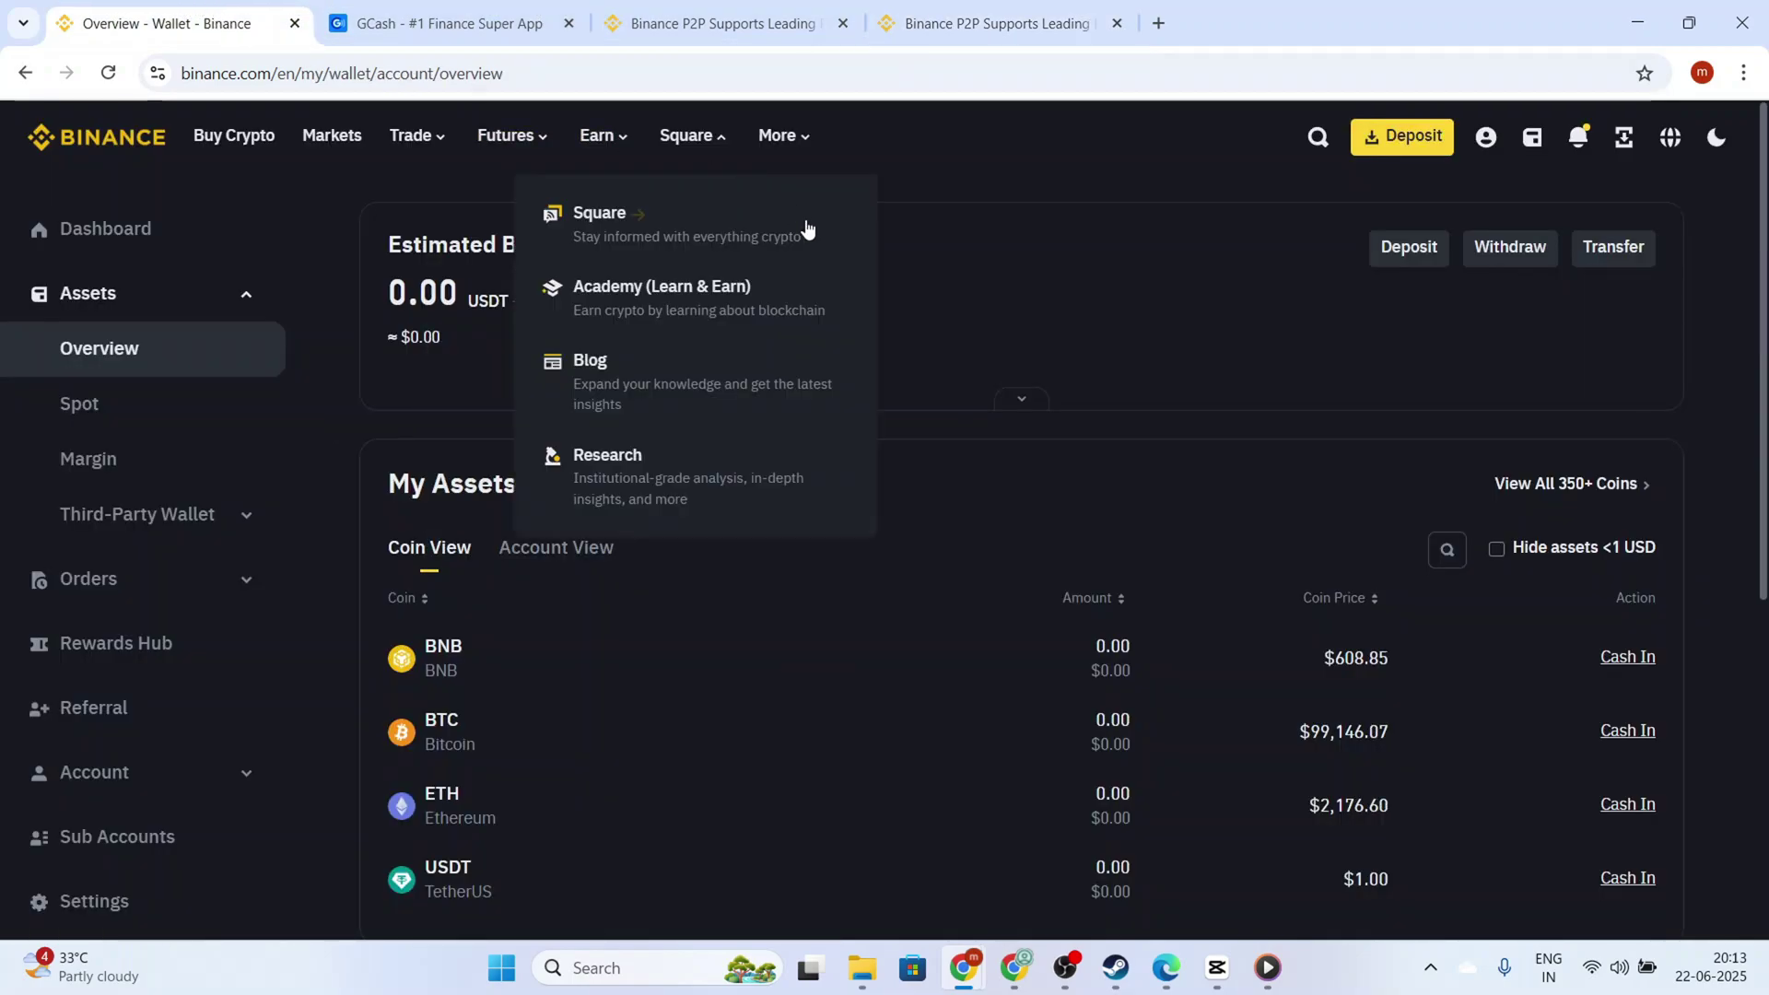
left_click(442, 23)
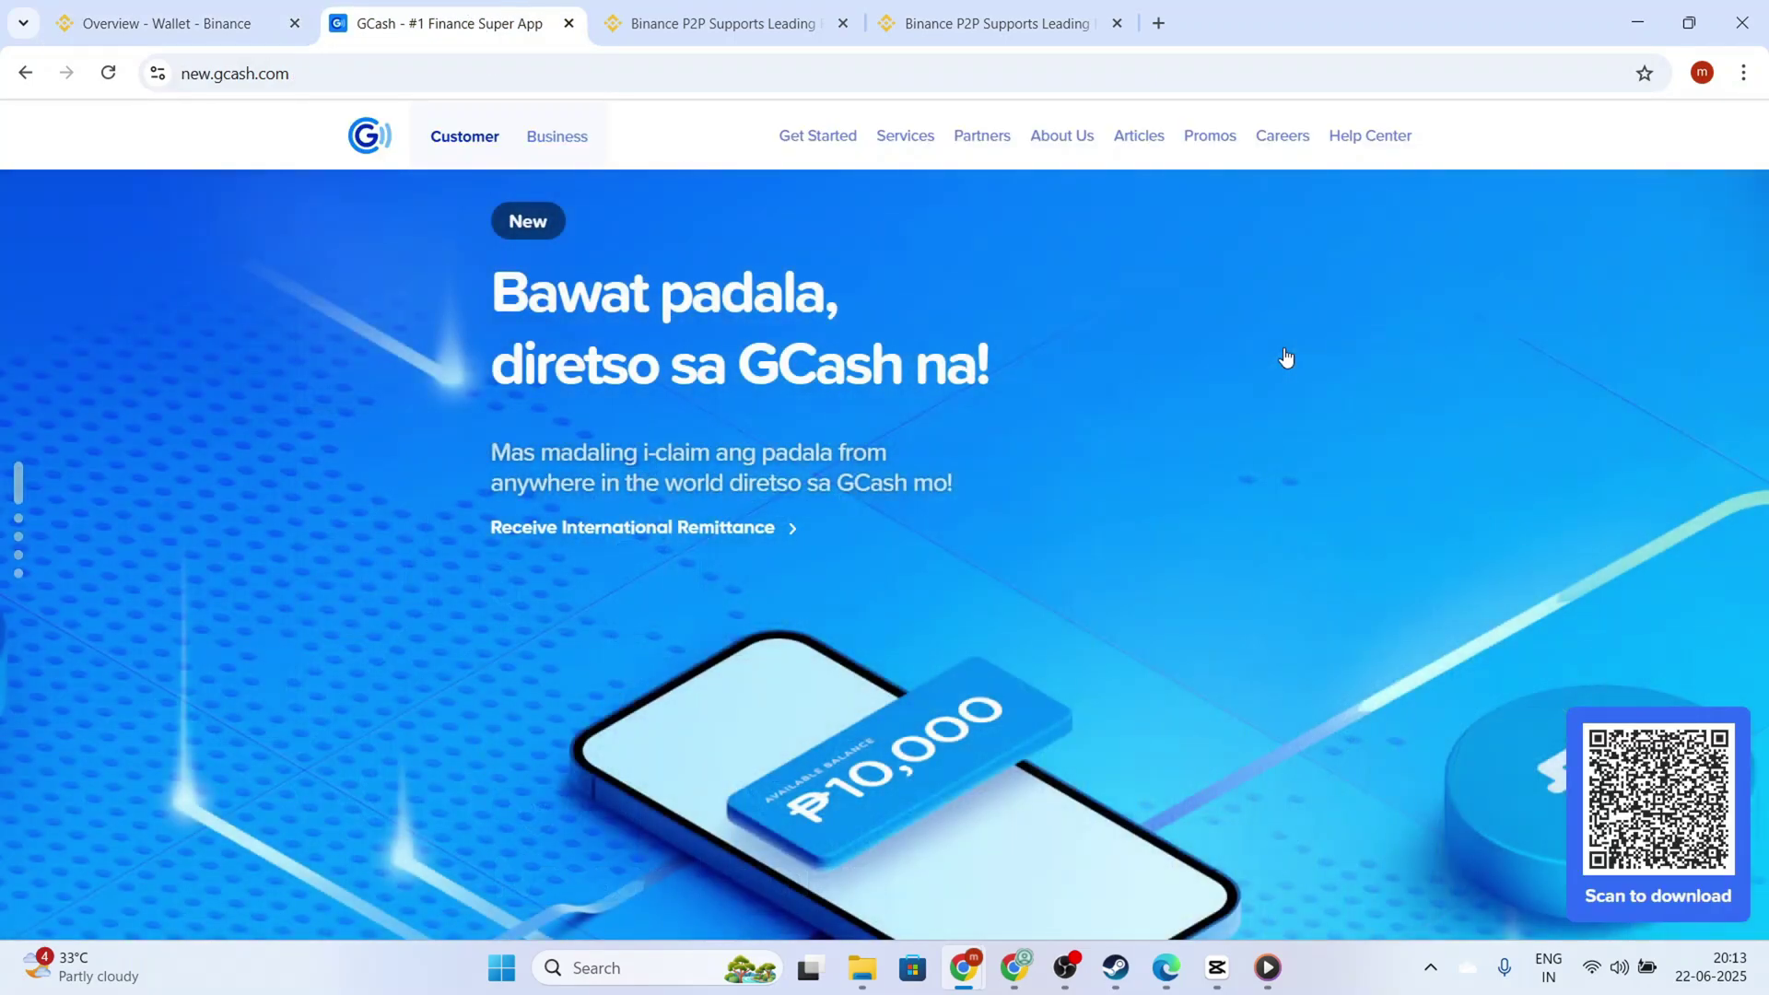
left_click(238, 20)
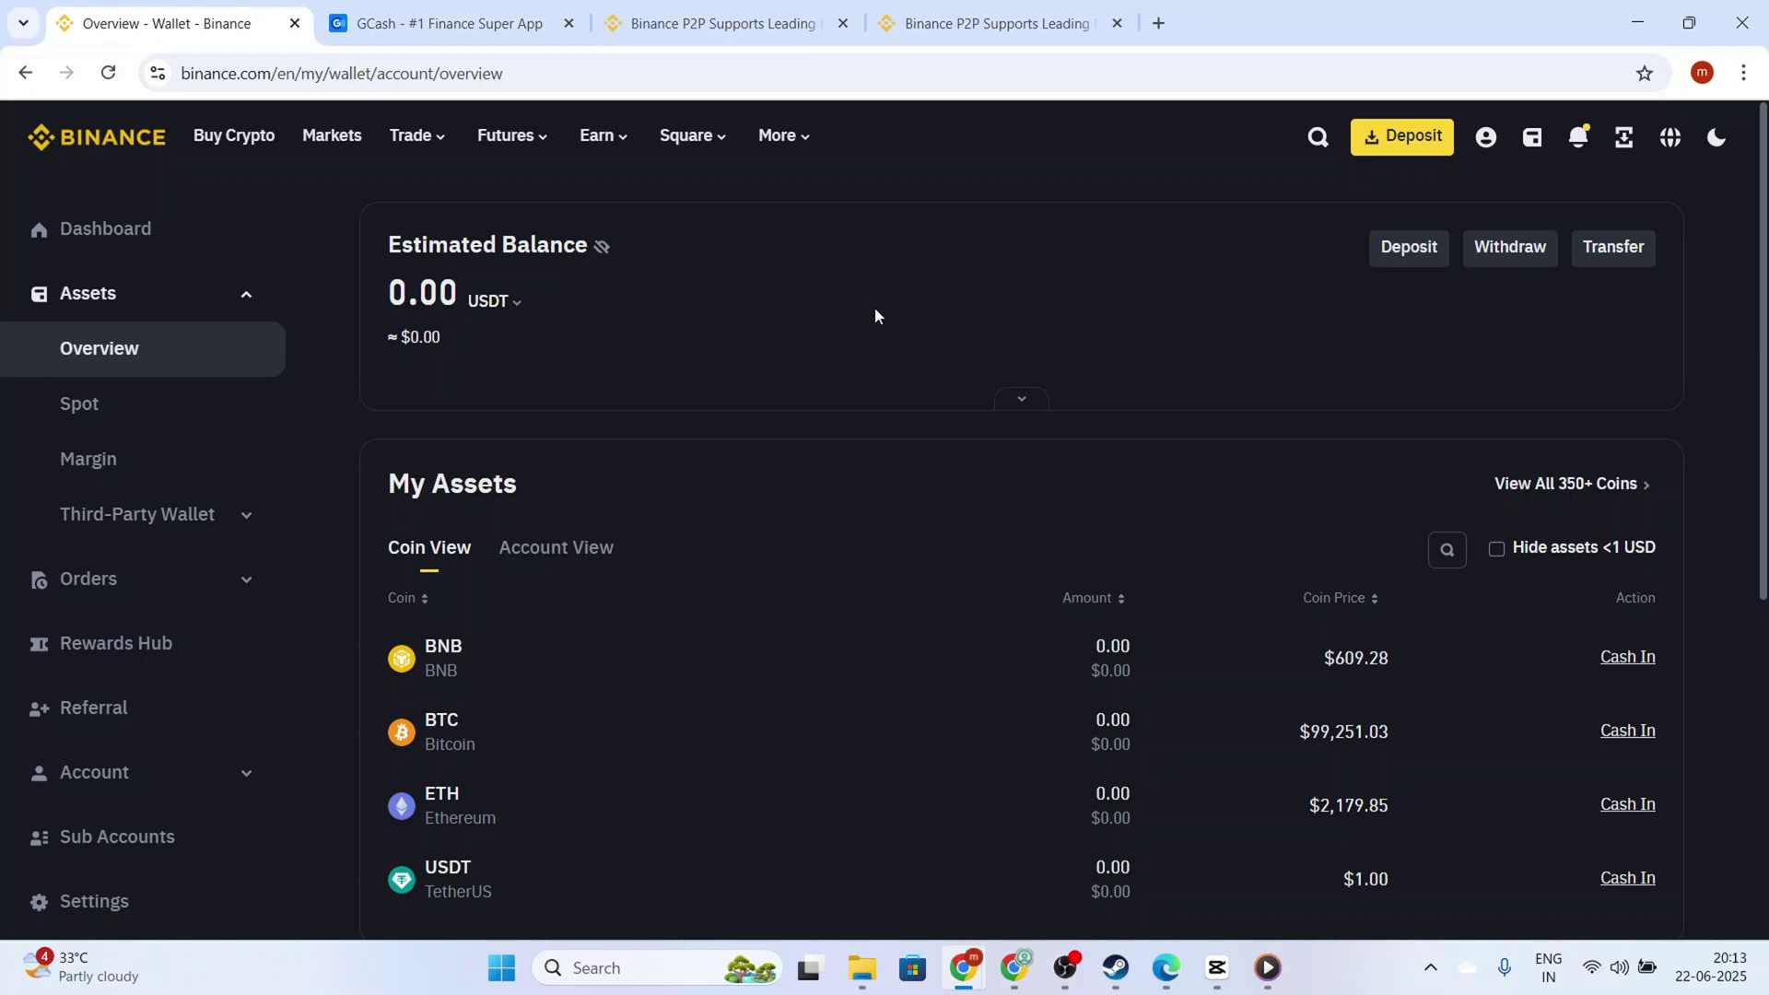